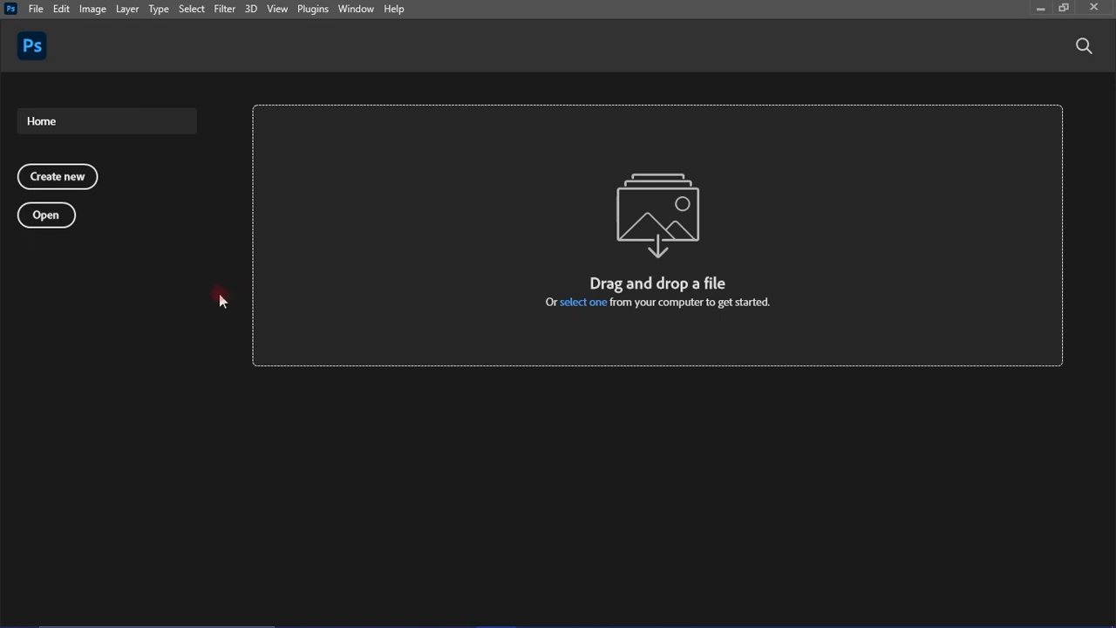
# Step: Create a new white RGB document 30 inches wide and 12 inches high at 300 pixels/inch
pyautogui.click(76, 184)
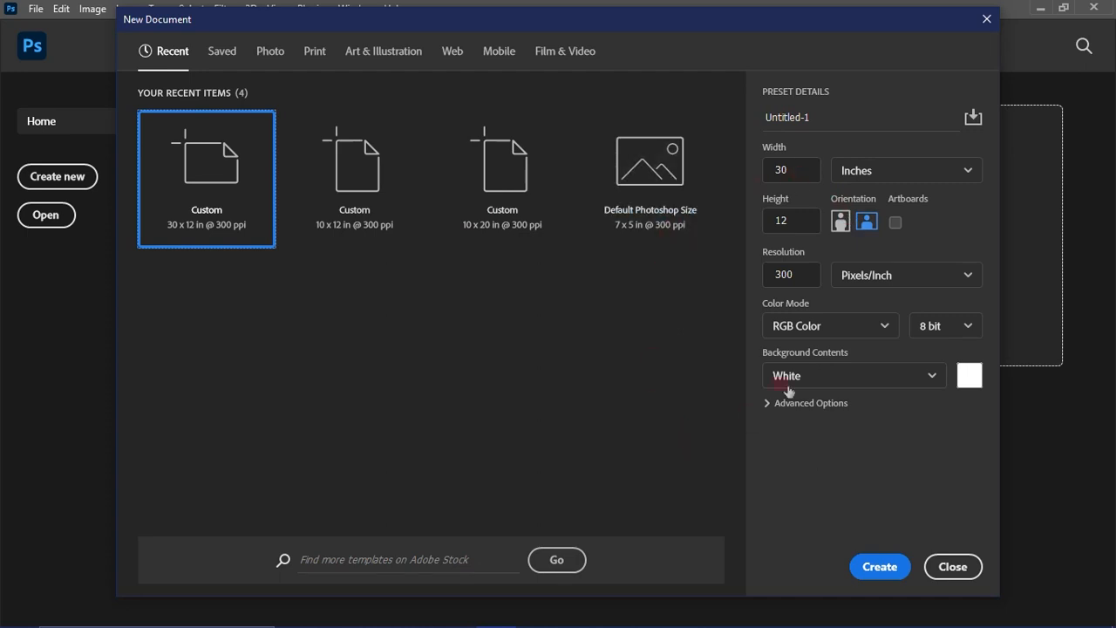
pyautogui.click(894, 172)
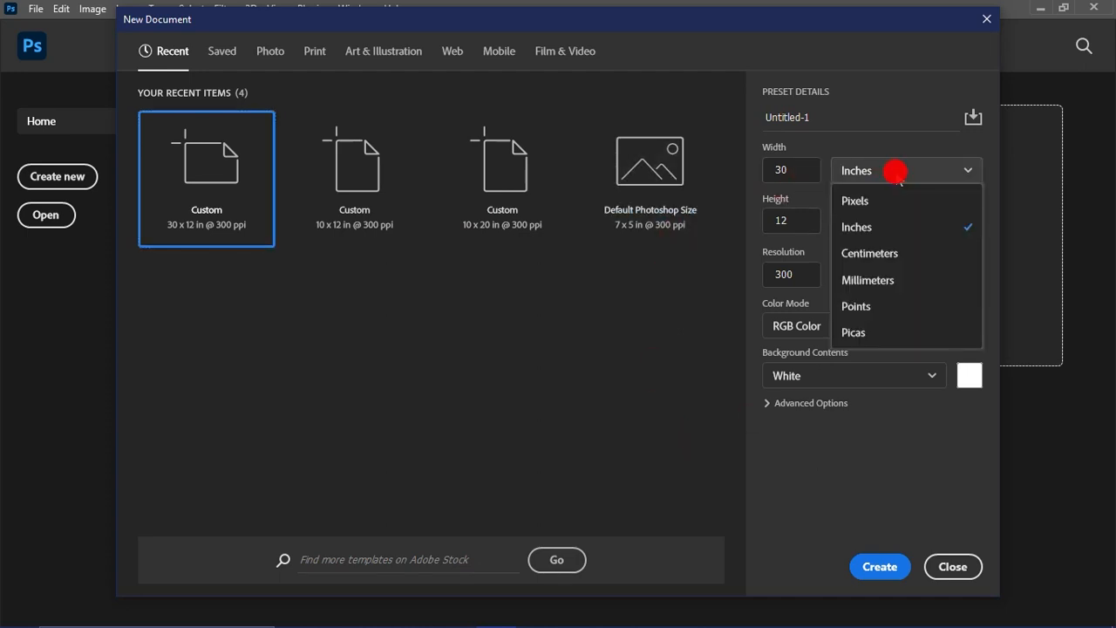
pyautogui.click(882, 228)
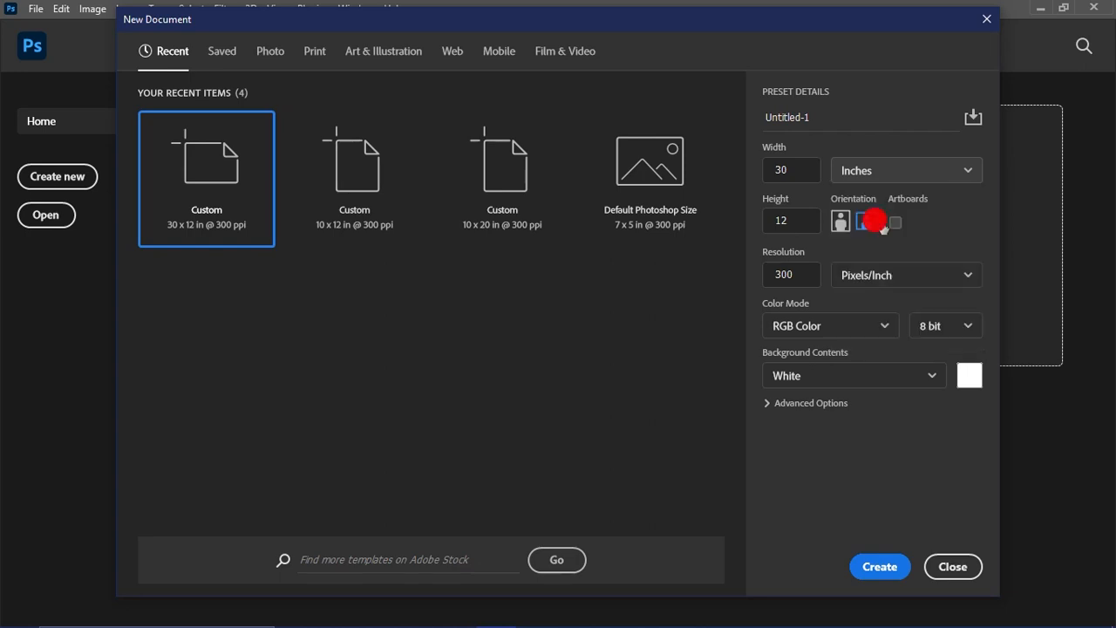
pyautogui.click(789, 170)
pyautogui.click(792, 214)
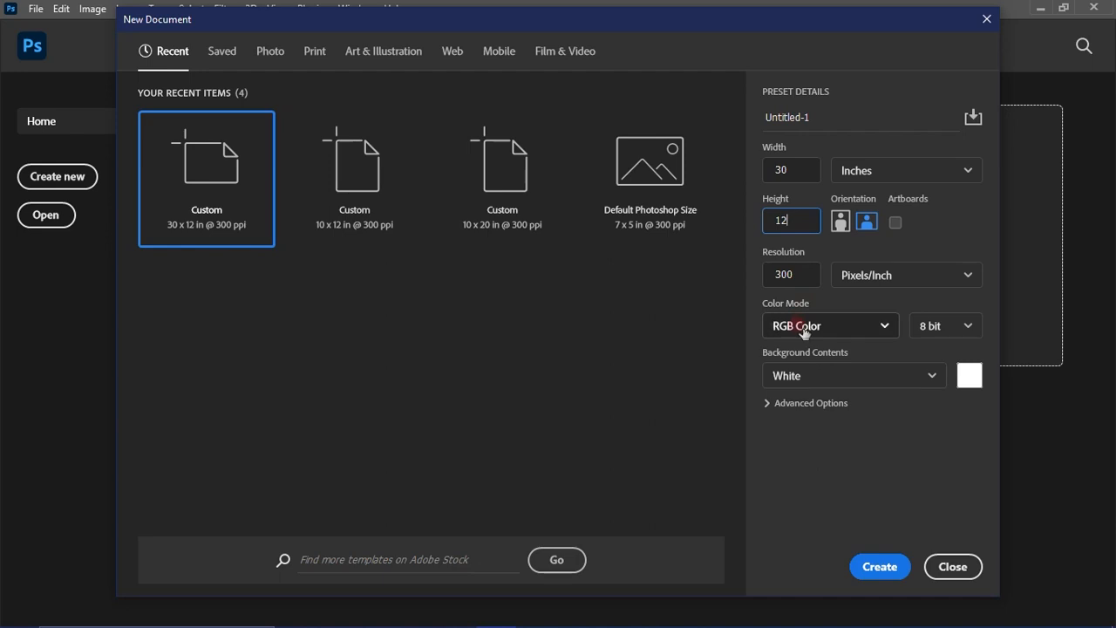
pyautogui.click(866, 568)
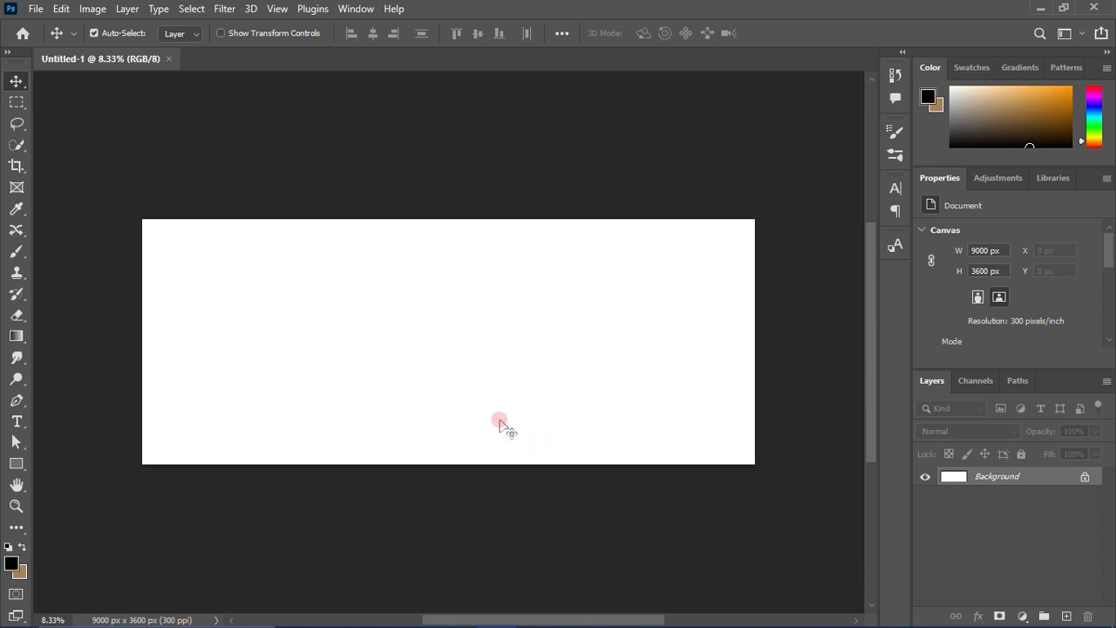
# Step: Place the girl-5438312 henna hand photo from the Wedding folder, scaled to about 56.7% and vertically centred against the canvas's right edge
pyautogui.scroll(1, 415, 399)
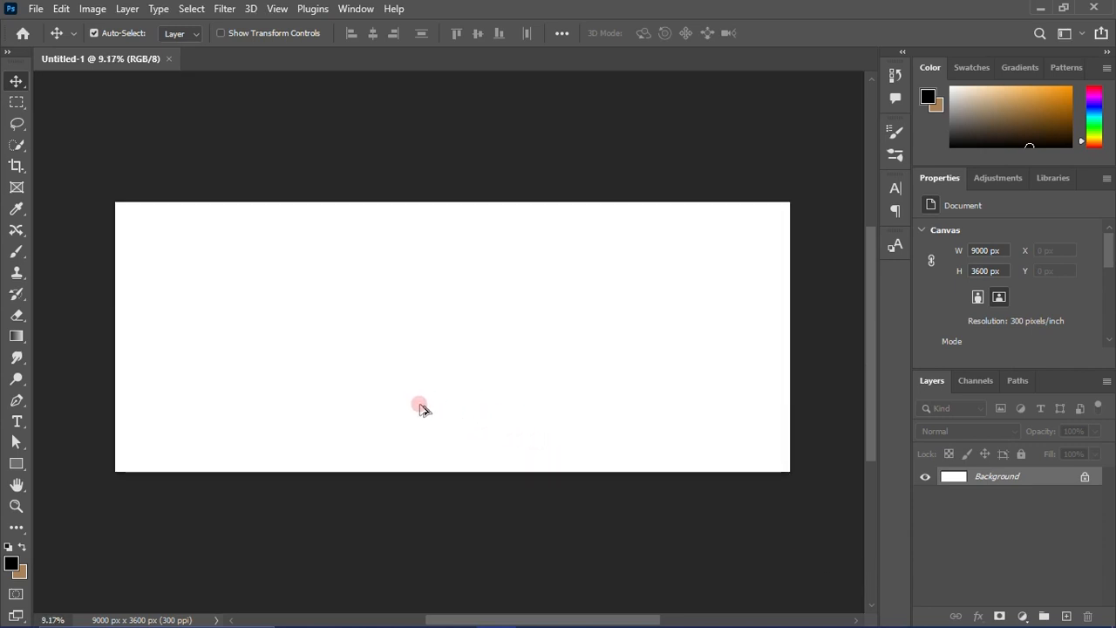
pyautogui.scroll(1, 420, 409)
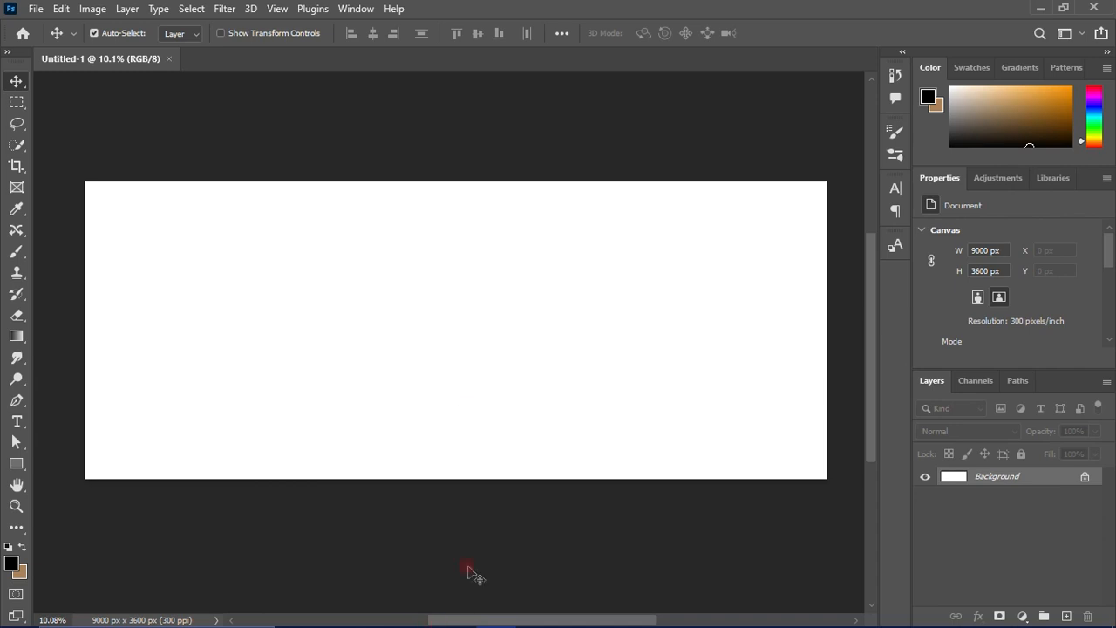
pyautogui.click(375, 623)
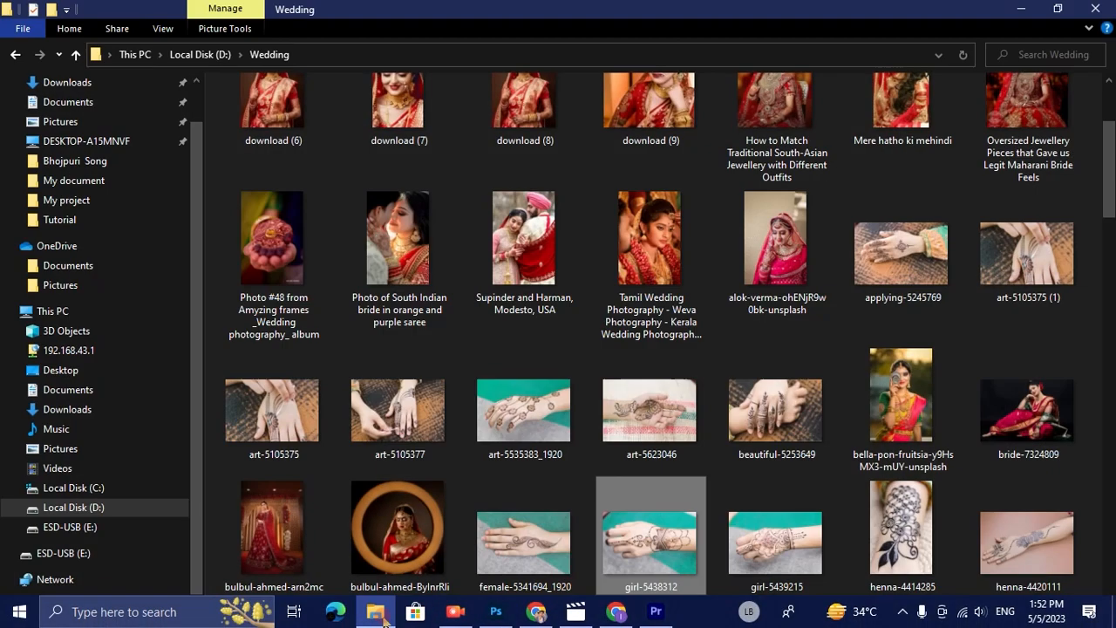
pyautogui.moveTo(659, 543); pyautogui.dragTo(498, 384)
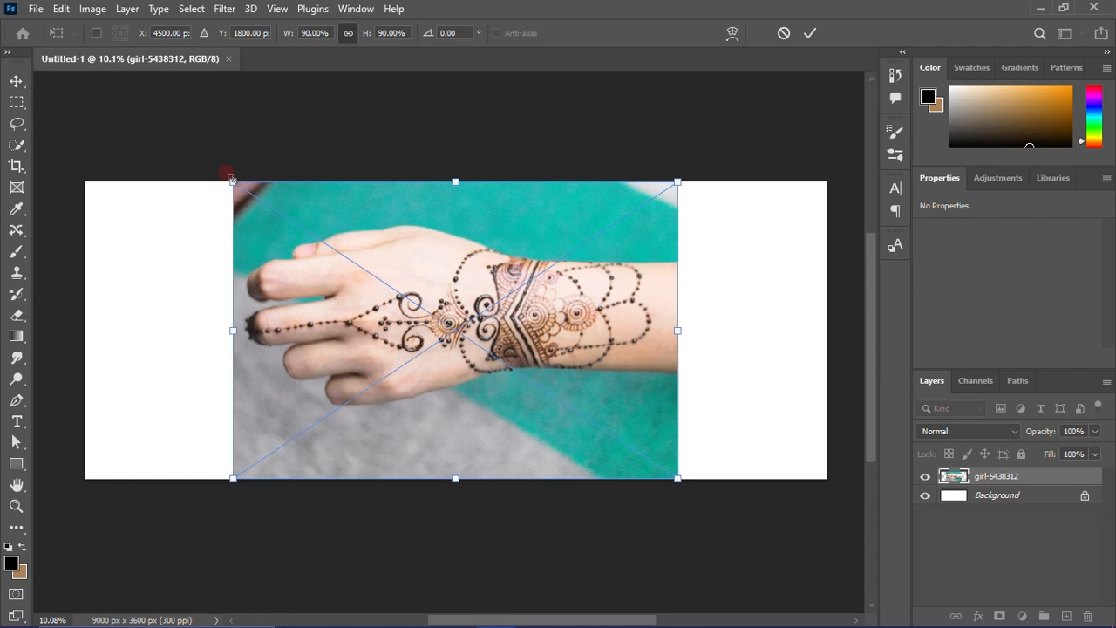
pyautogui.moveTo(230, 180); pyautogui.dragTo(370, 309)
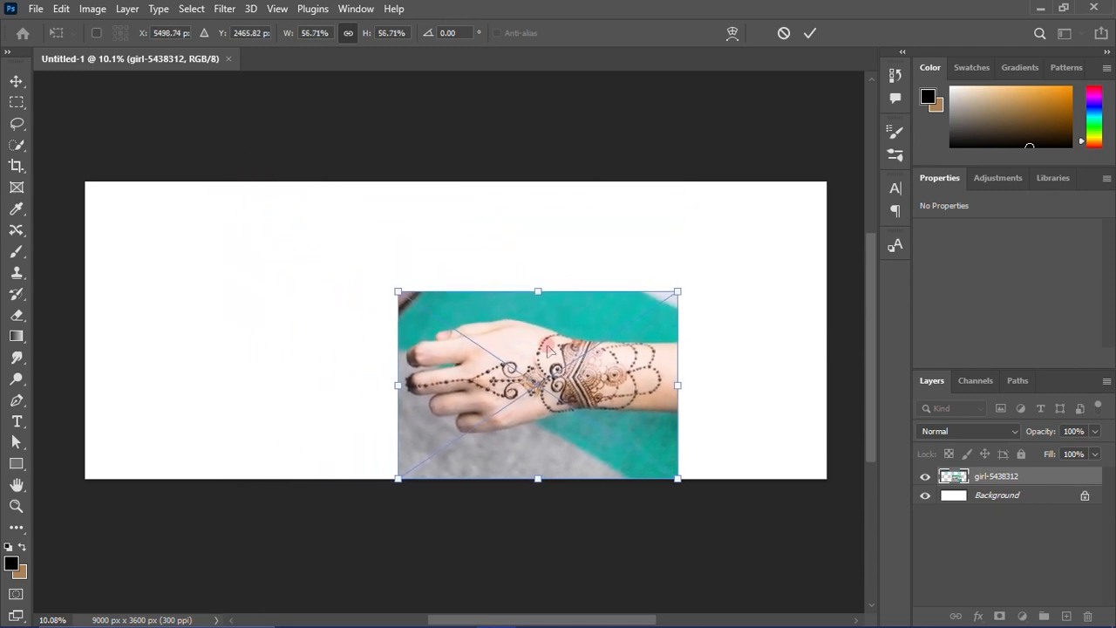
pyautogui.moveTo(568, 357); pyautogui.dragTo(718, 304)
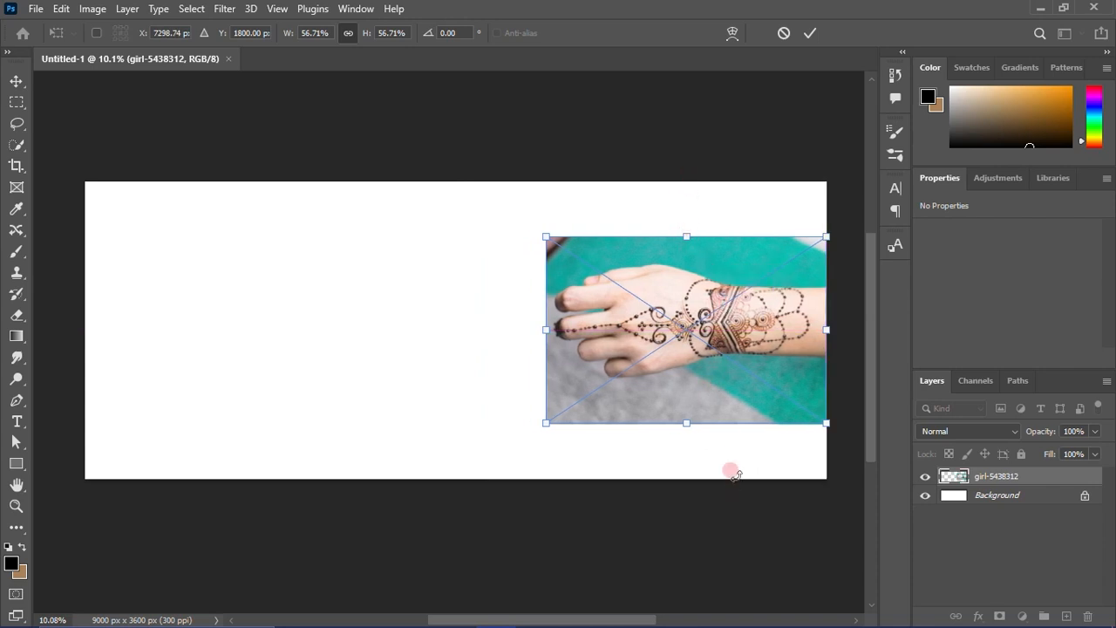
pyautogui.press('Return')
# Step: Make the Background layer active and set the Rectangle tool's fill to the bright teal 05d1bc, based on the photo's backdrop
pyautogui.click(994, 494)
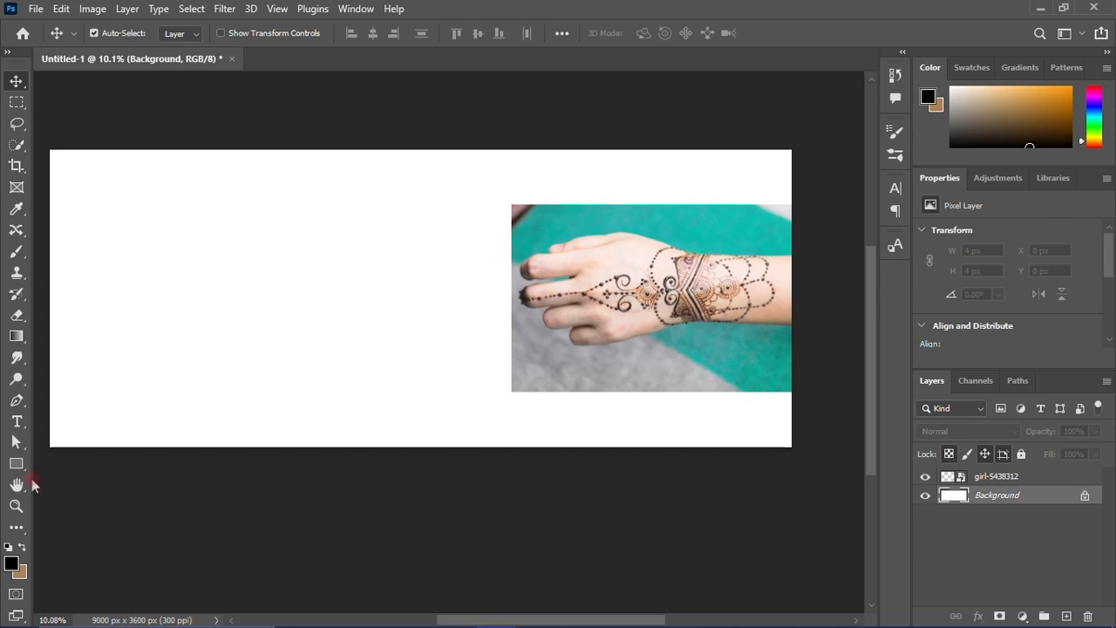
pyautogui.click(15, 463)
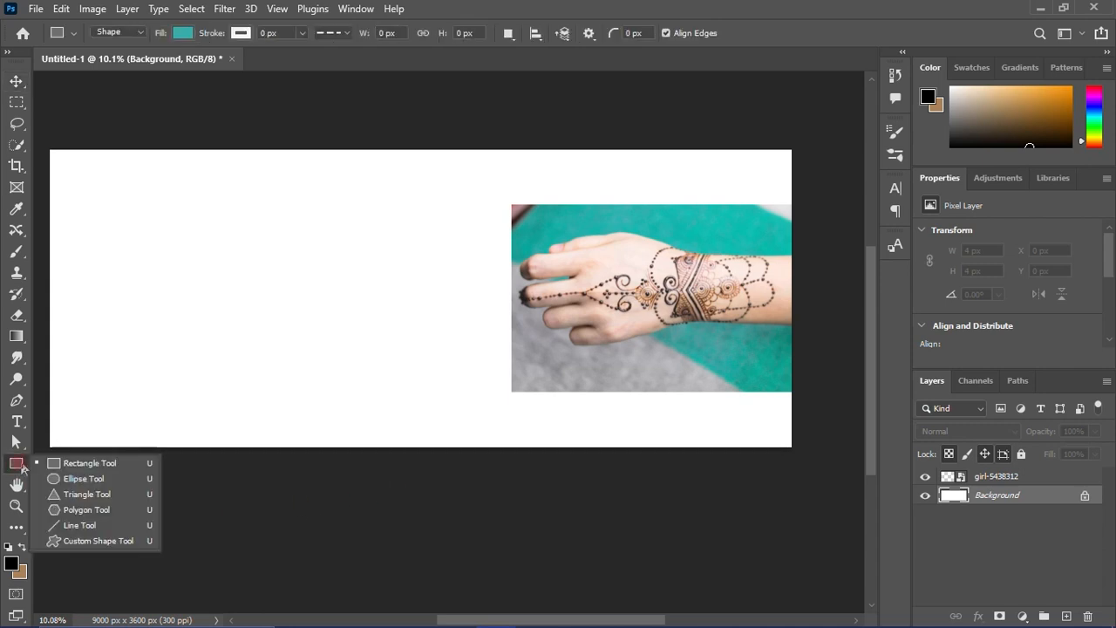
pyautogui.click(95, 463)
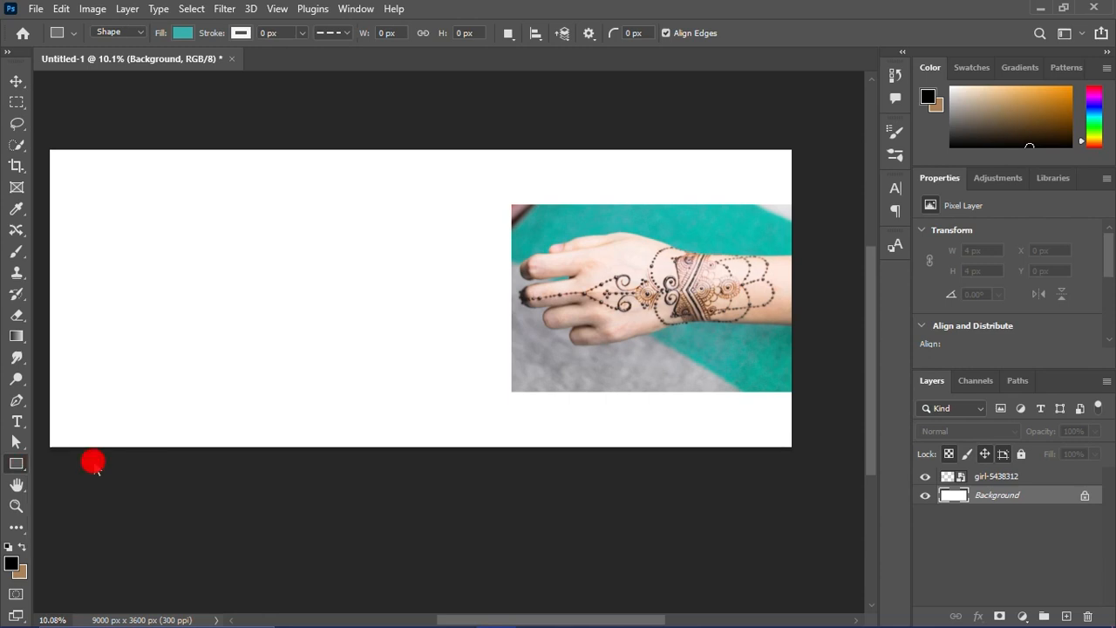
pyautogui.click(185, 37)
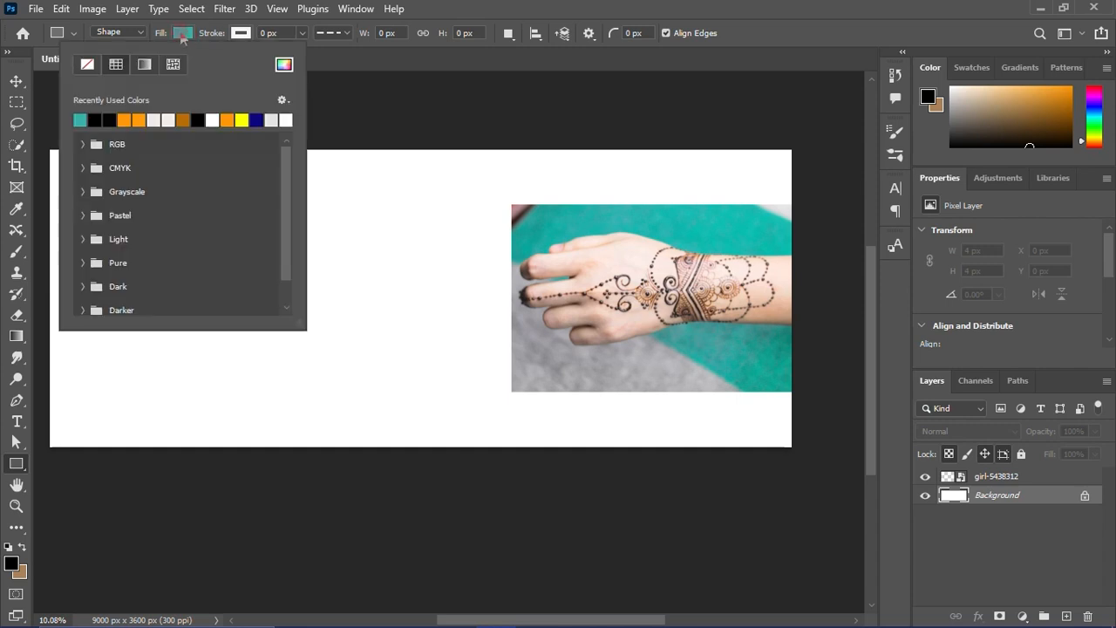
pyautogui.click(284, 65)
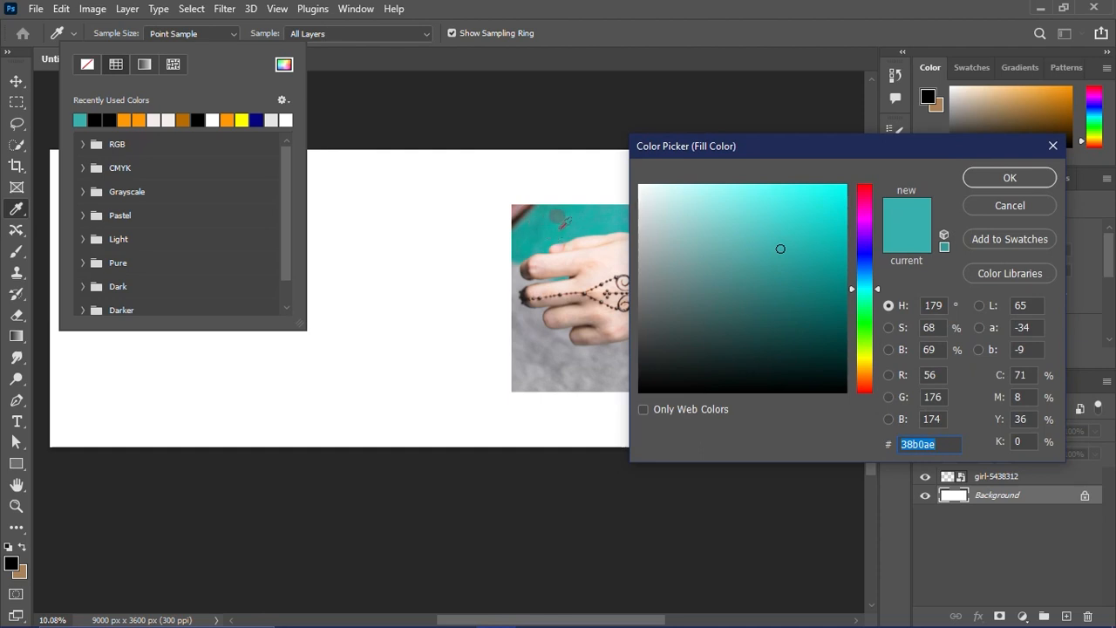
pyautogui.moveTo(744, 148); pyautogui.dragTo(931, 139)
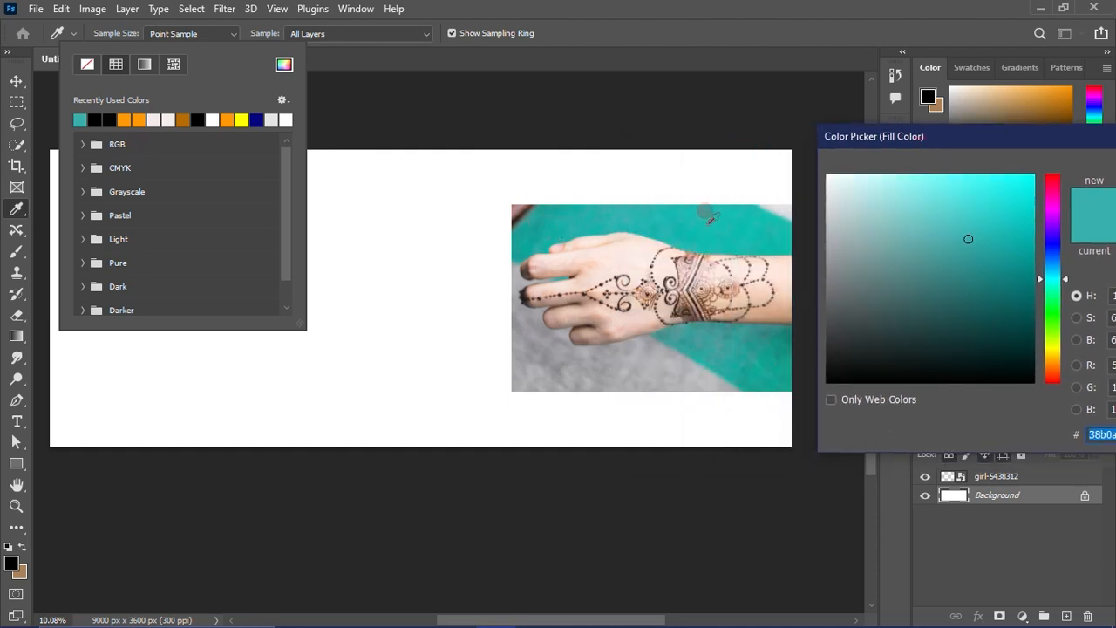
pyautogui.click(703, 222)
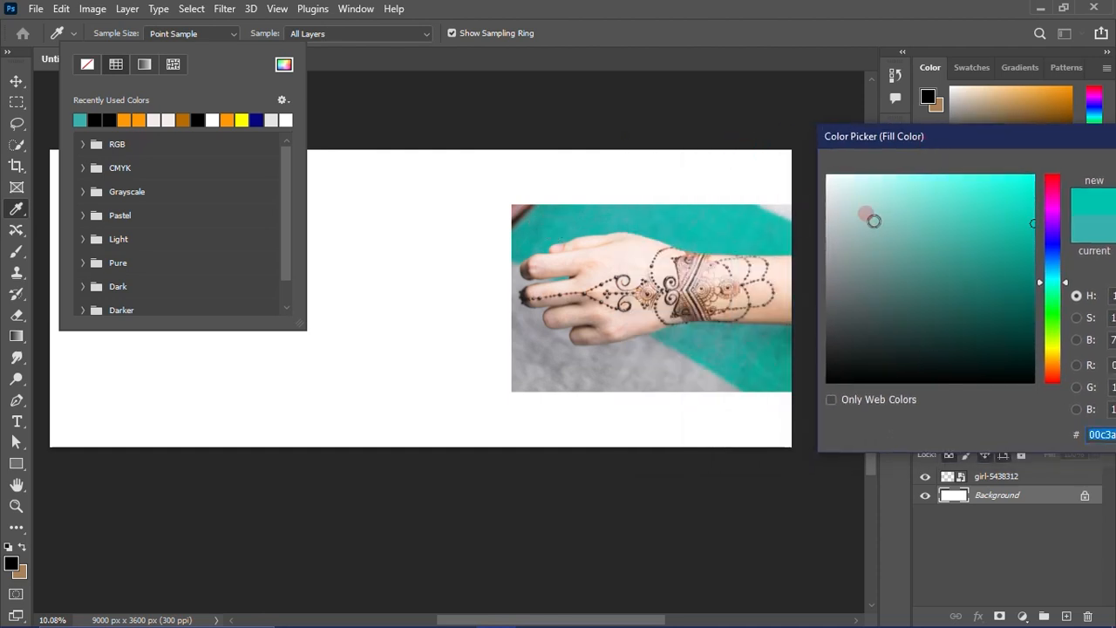
pyautogui.click(710, 221)
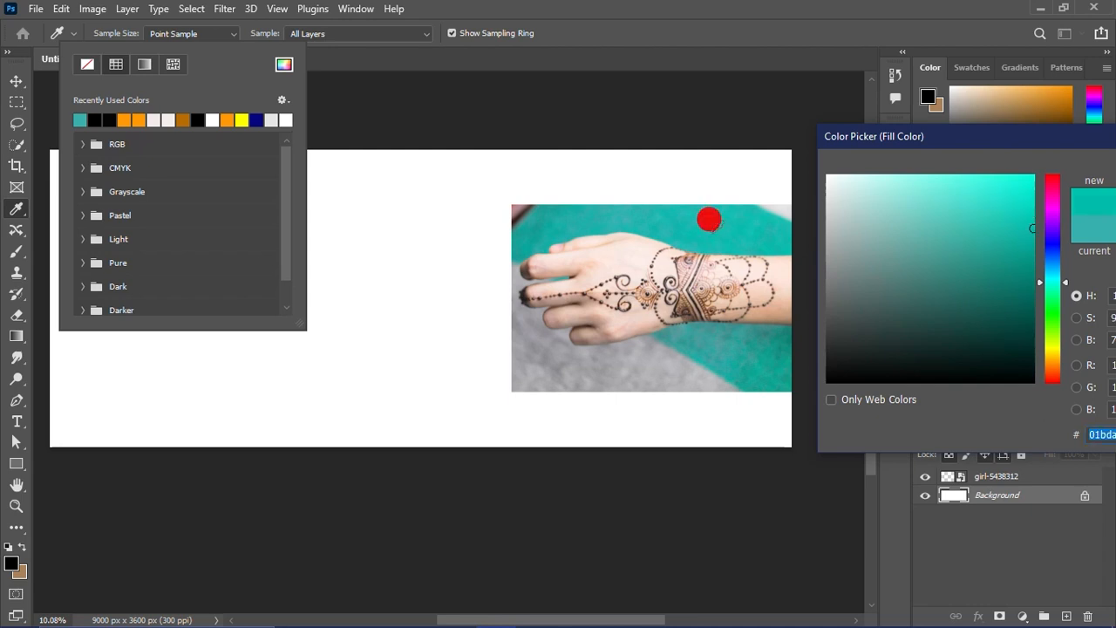
pyautogui.click(1017, 208)
pyautogui.click(1030, 212)
pyautogui.moveTo(1033, 142); pyautogui.dragTo(818, 156)
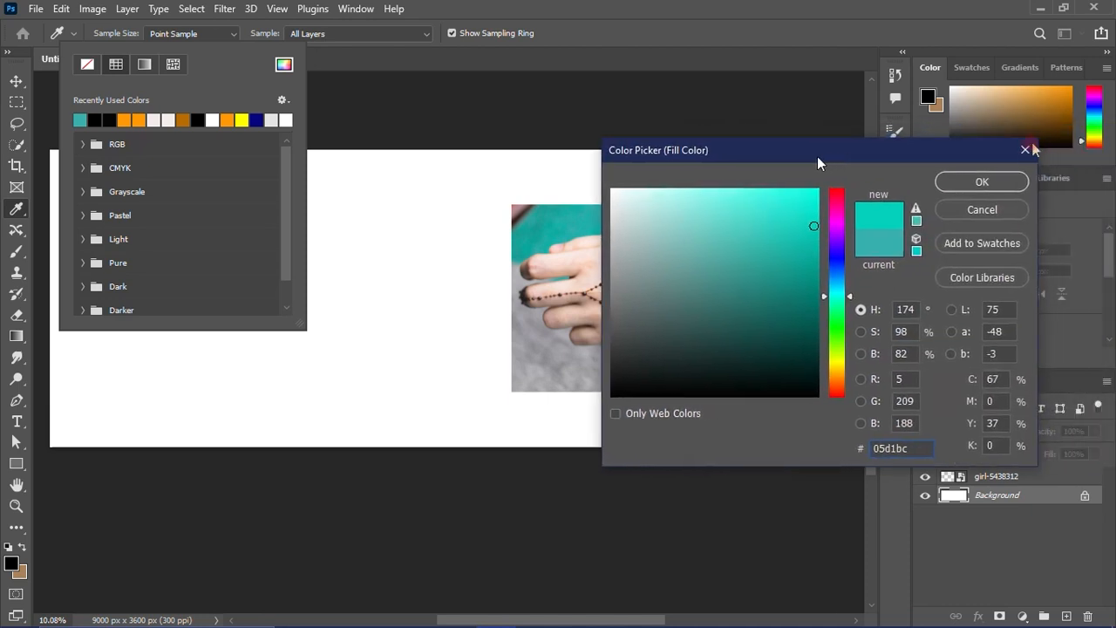
pyautogui.click(982, 183)
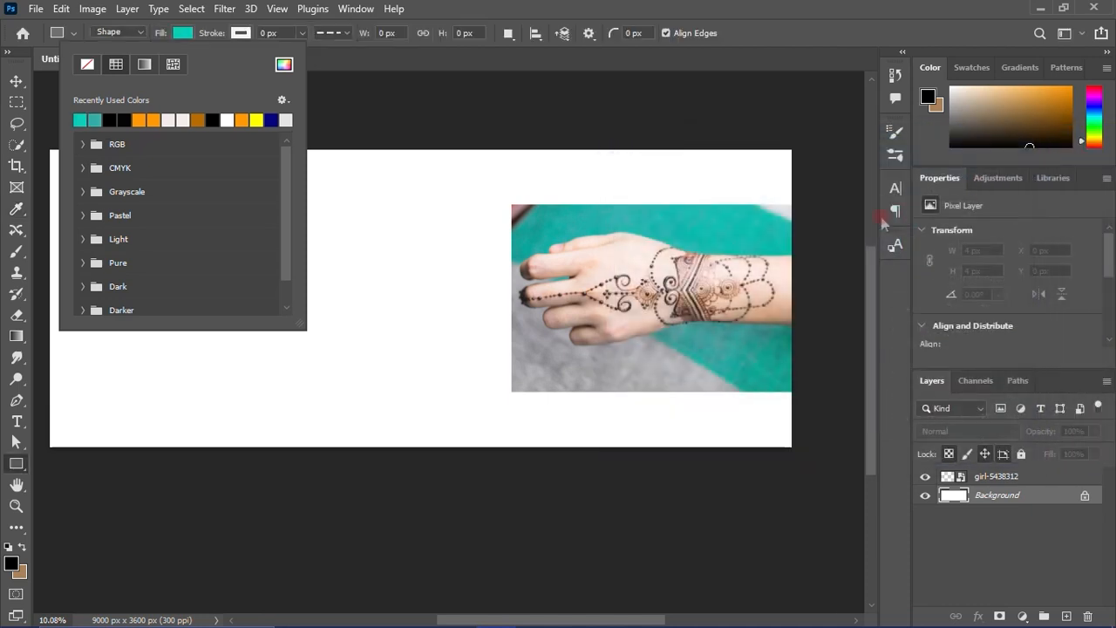
pyautogui.click(408, 61)
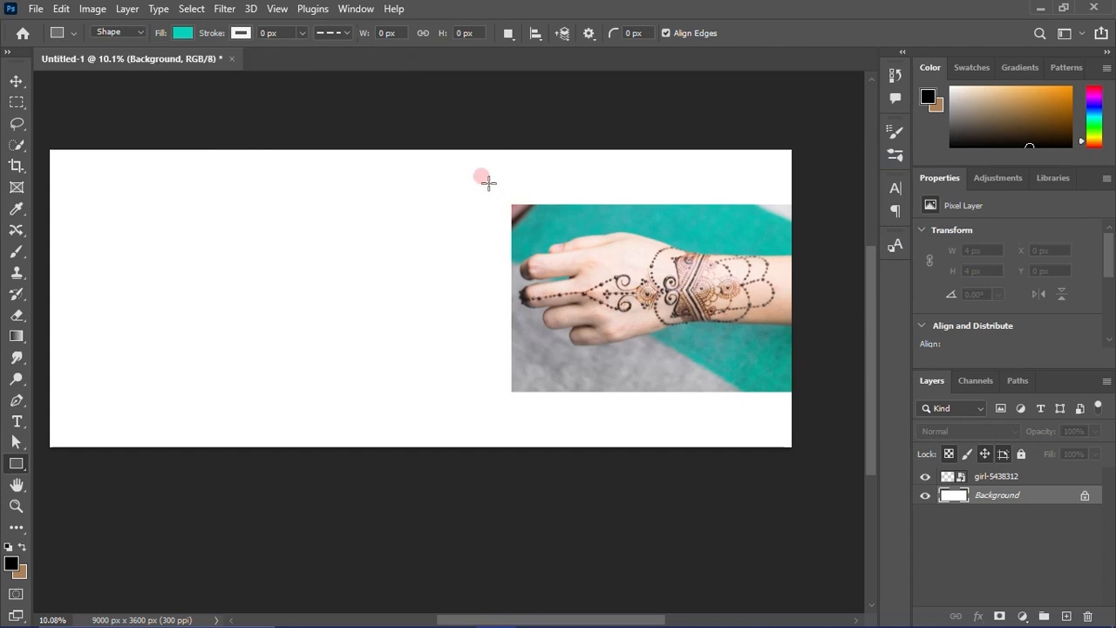
# Step: Draw a teal rectangle about 4058 by 2831 px behind the hand photo, extending past the canvas's right edge
pyautogui.moveTo(476, 183); pyautogui.dragTo(807, 407)
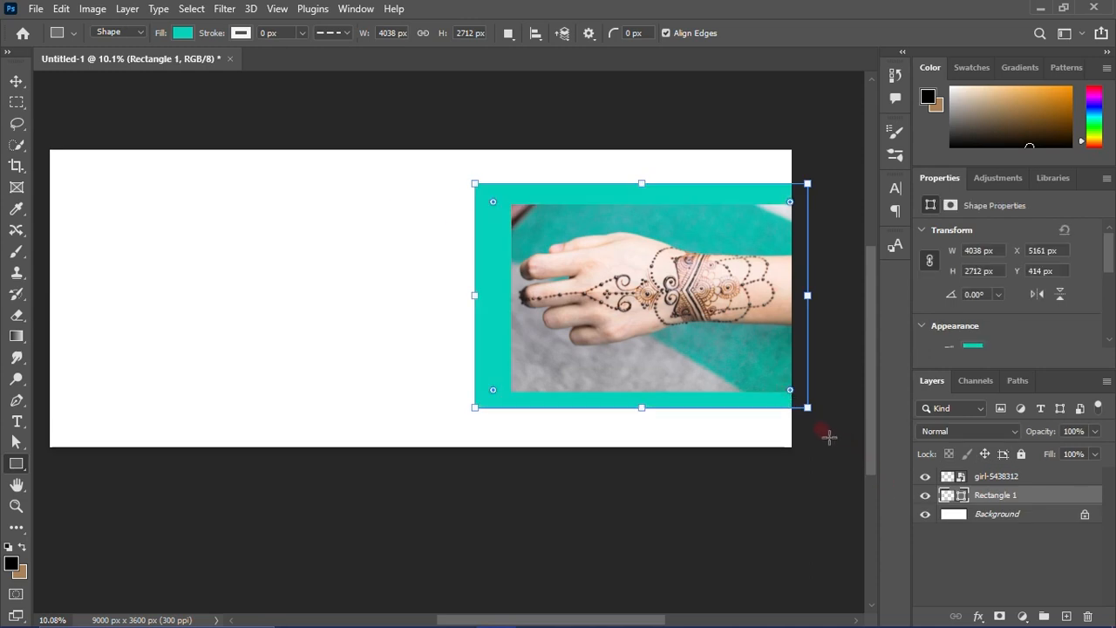
pyautogui.moveTo(808, 407); pyautogui.dragTo(810, 417)
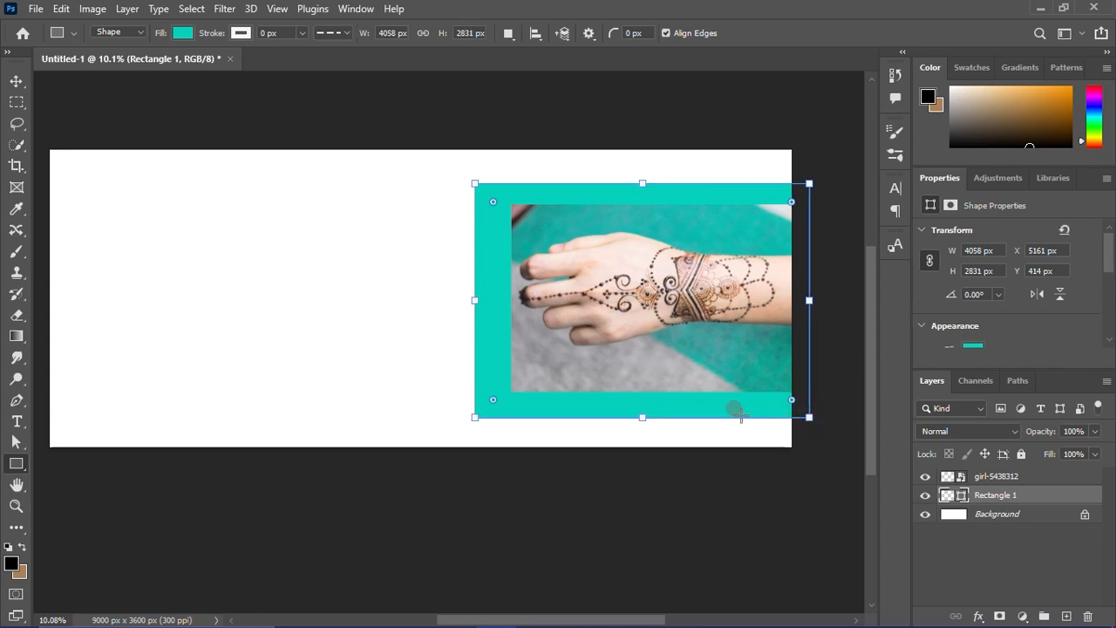
pyautogui.click(15, 82)
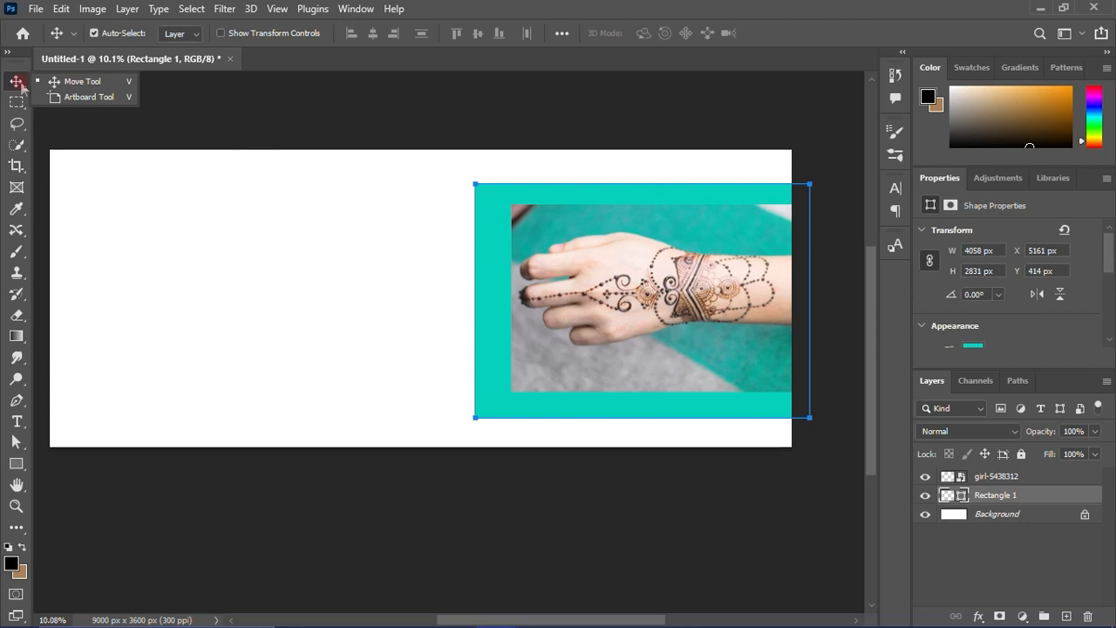
pyautogui.click(702, 530)
pyautogui.scroll(-2, 611, 509)
pyautogui.scroll(3, 610, 384)
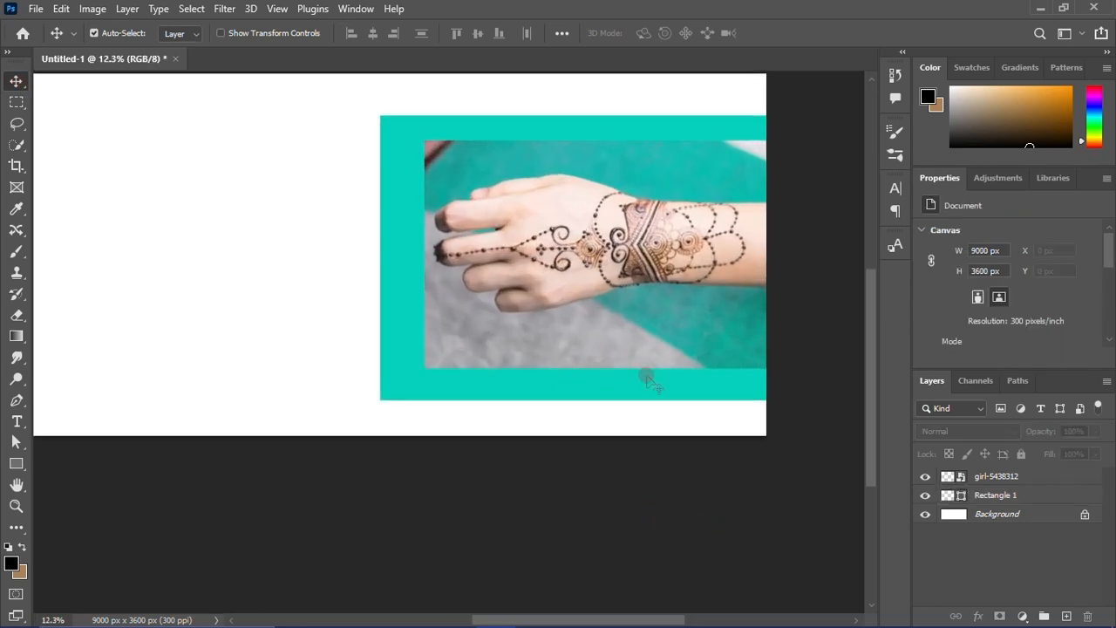
# Step: Add an off-white stroke to the hand photo, positioned Inside, and slightly increase its size
pyautogui.click(580, 328)
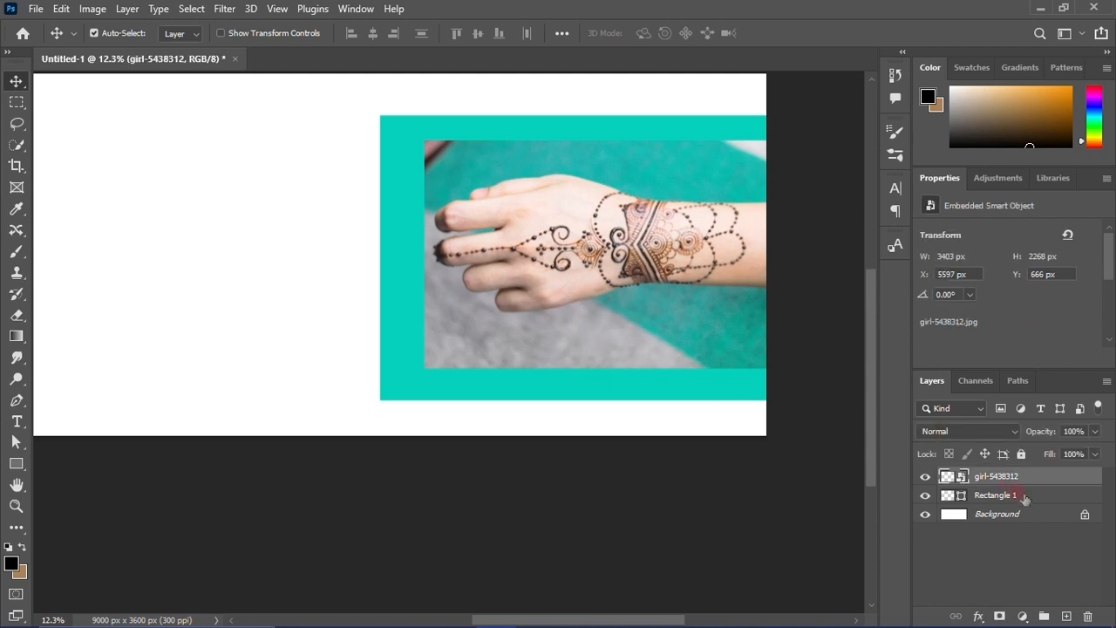
pyautogui.scroll(-1, 782, 449)
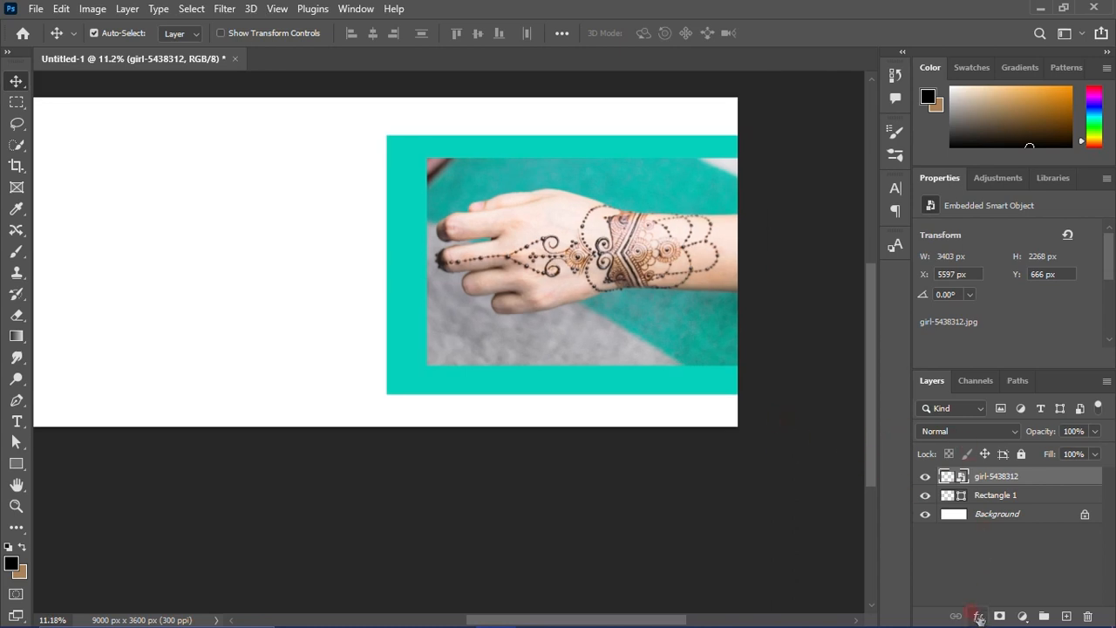
pyautogui.click(978, 616)
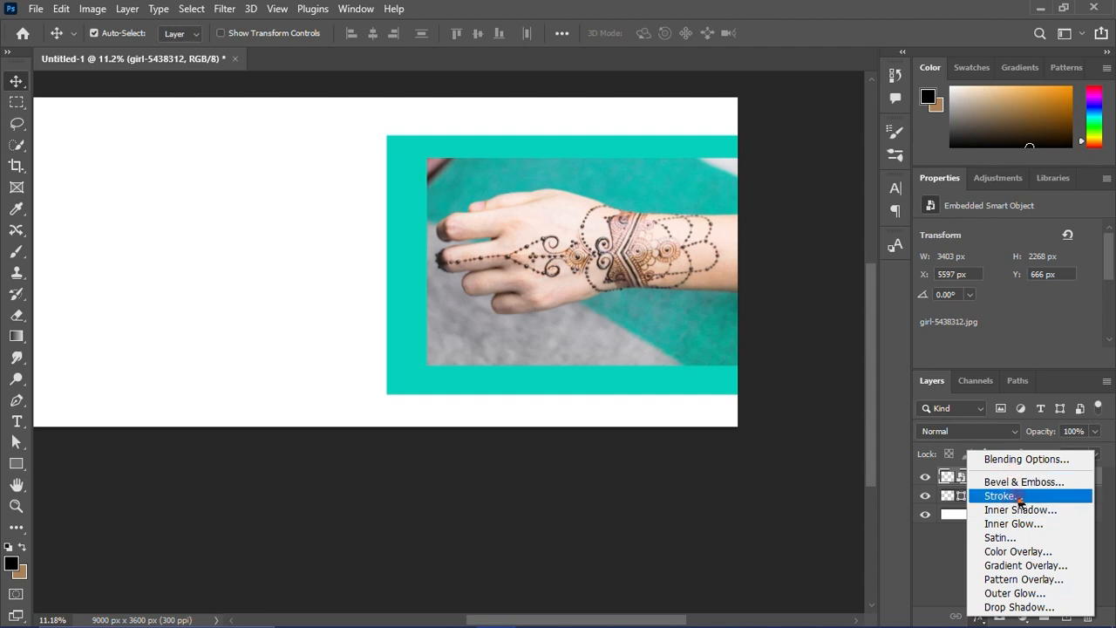
pyautogui.click(1012, 495)
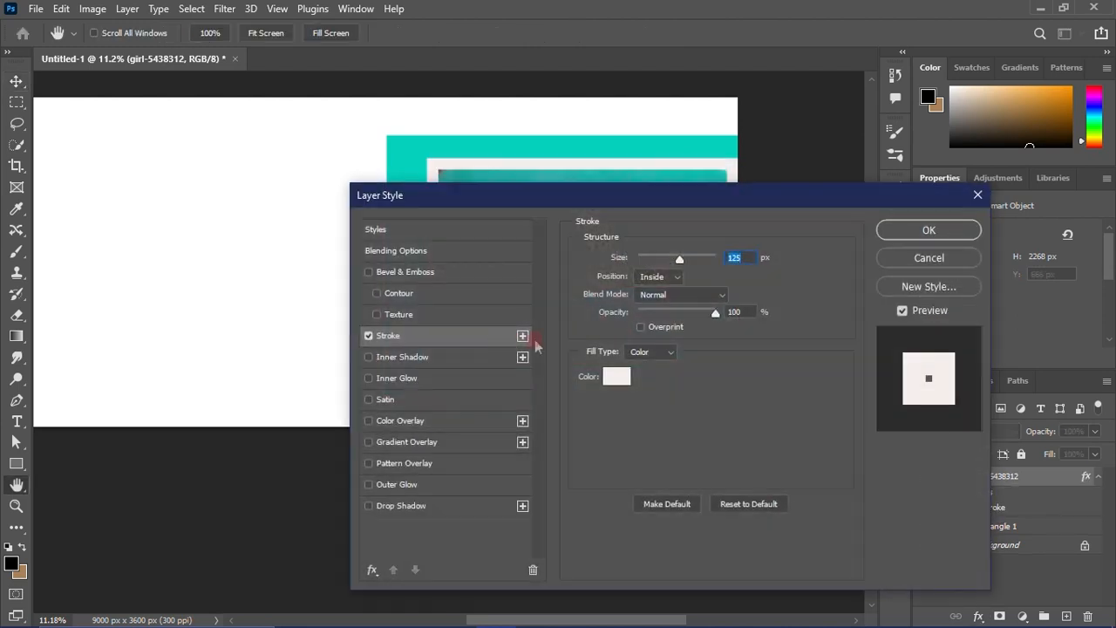
pyautogui.moveTo(685, 207); pyautogui.dragTo(807, 330)
pyautogui.click(800, 399)
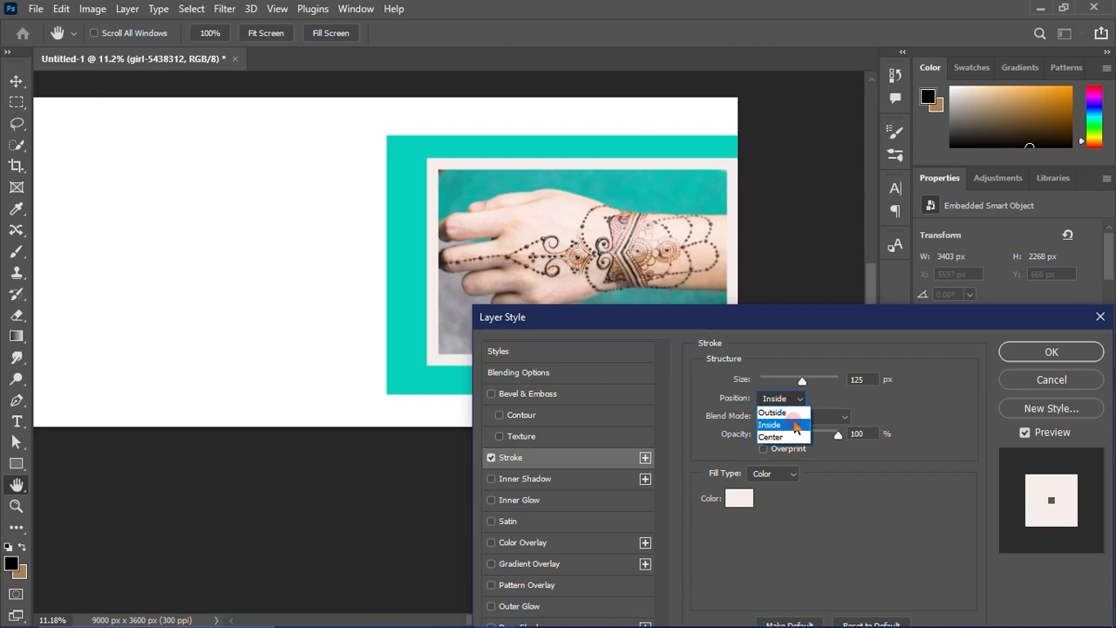
pyautogui.click(795, 426)
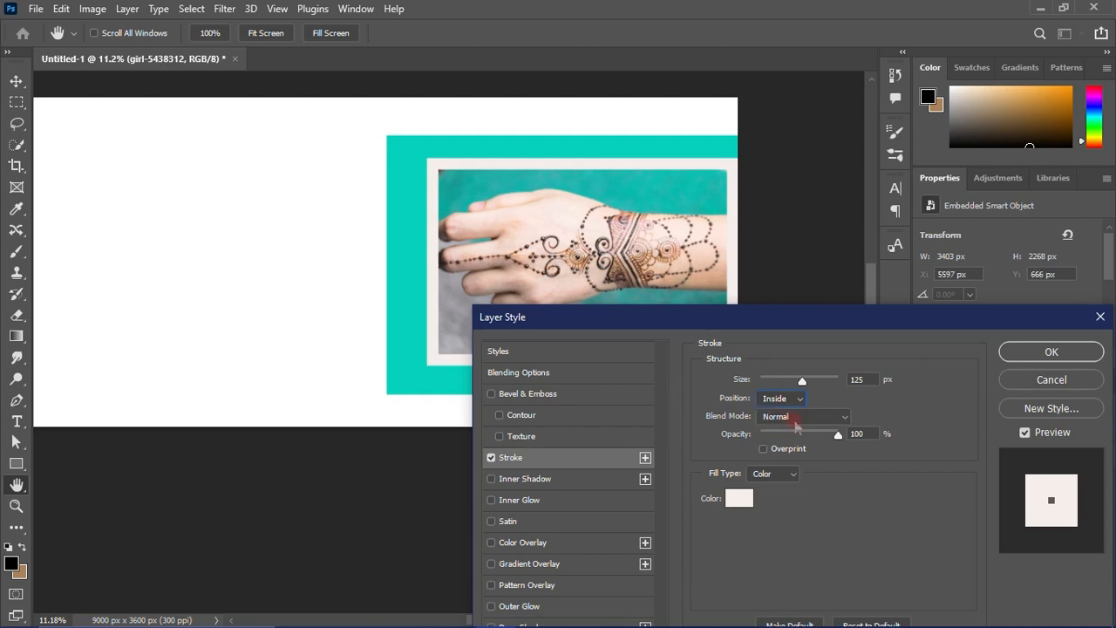
pyautogui.moveTo(802, 382); pyautogui.dragTo(808, 381)
pyautogui.click(1052, 352)
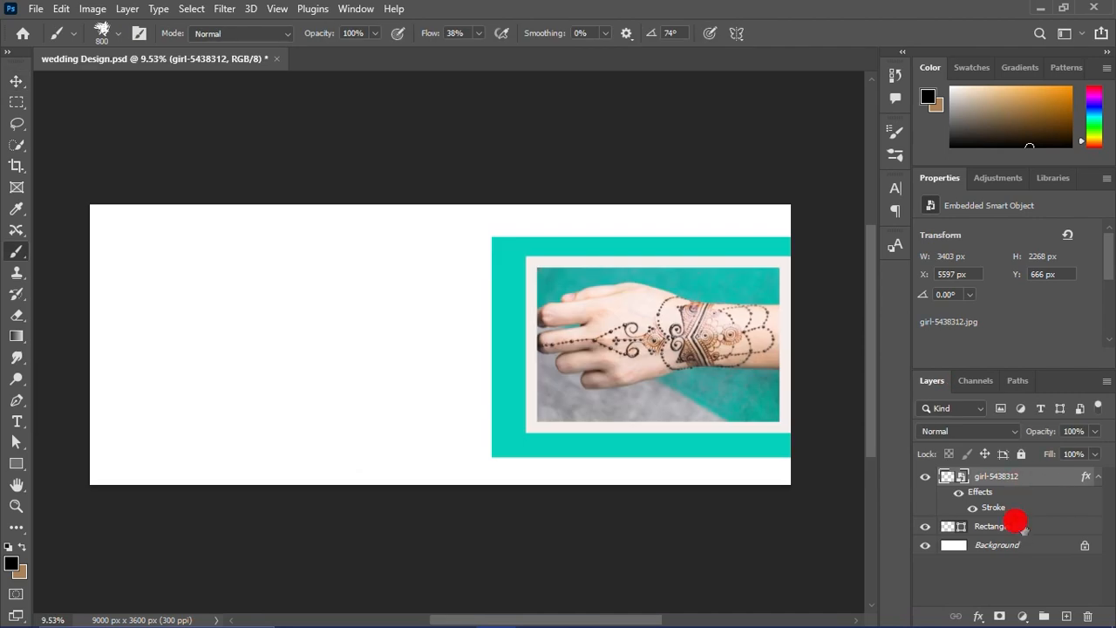
# Step: Group the hand photo layer together with the teal rectangle layer
pyautogui.click(1023, 527)
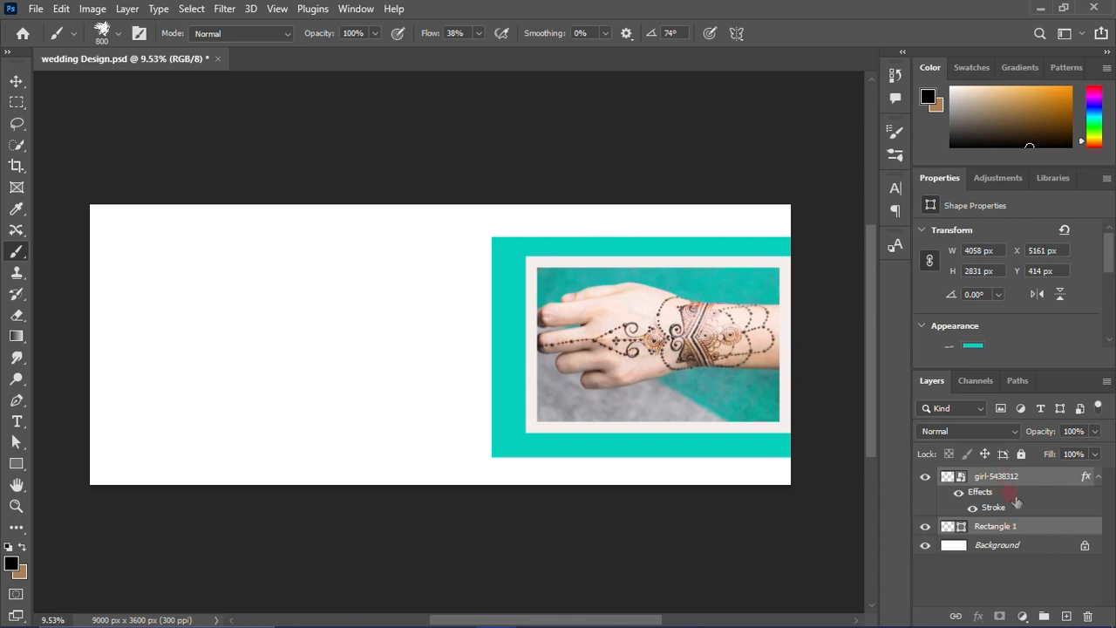
pyautogui.hotkey('ctrl', 'g')
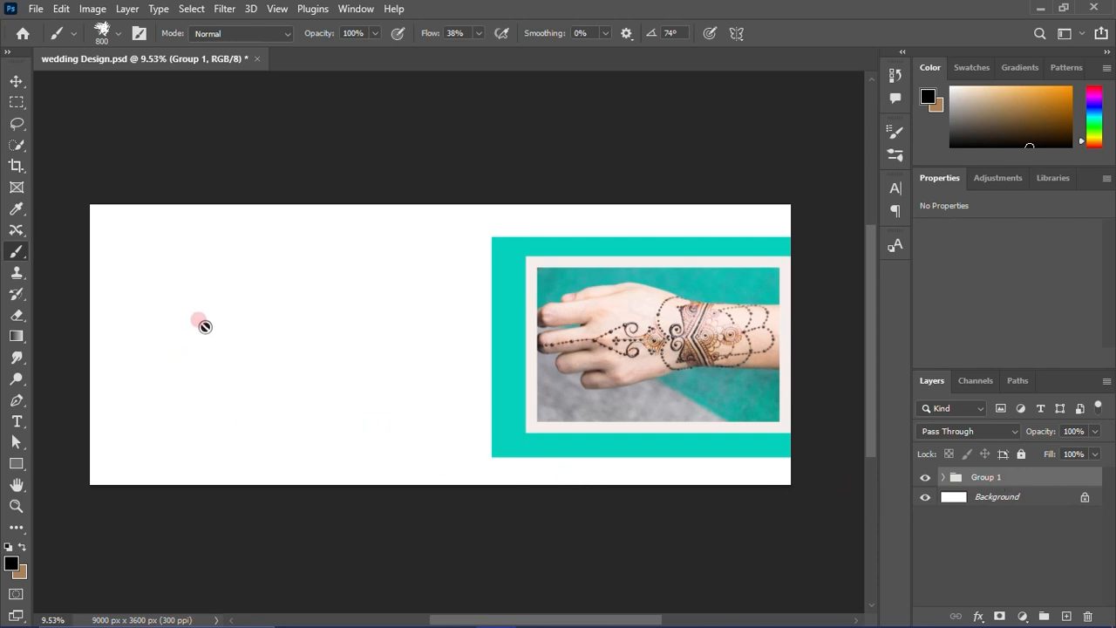
# Step: Place the ring-3443341 photo from the Wedding folder onto the blank area of the spread, beside the teal rectangle
pyautogui.click(17, 81)
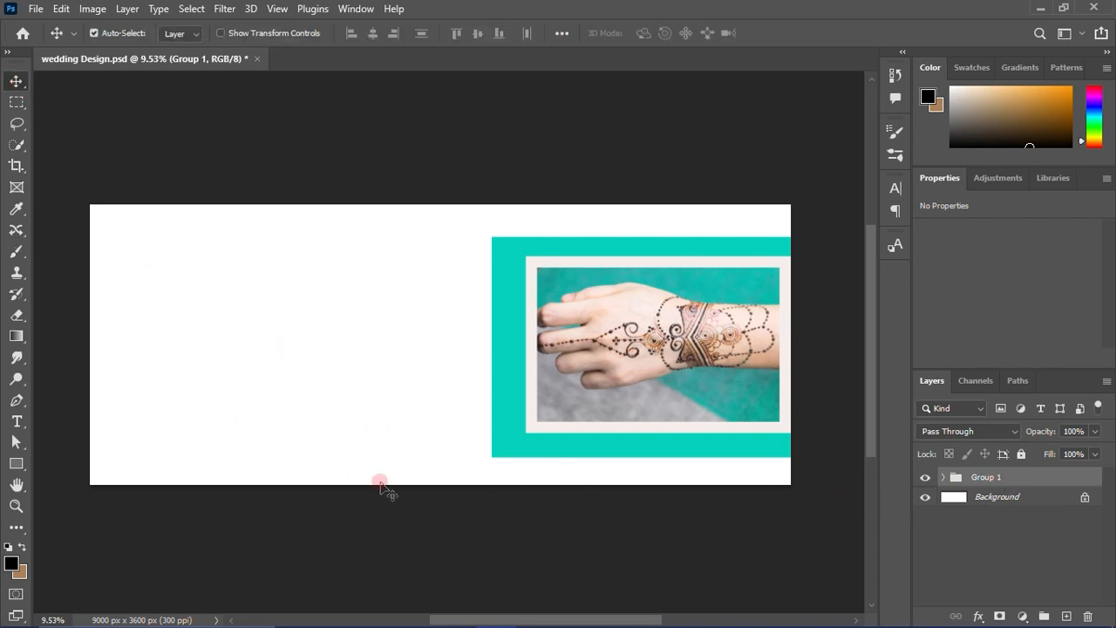
pyautogui.moveTo(375, 610)
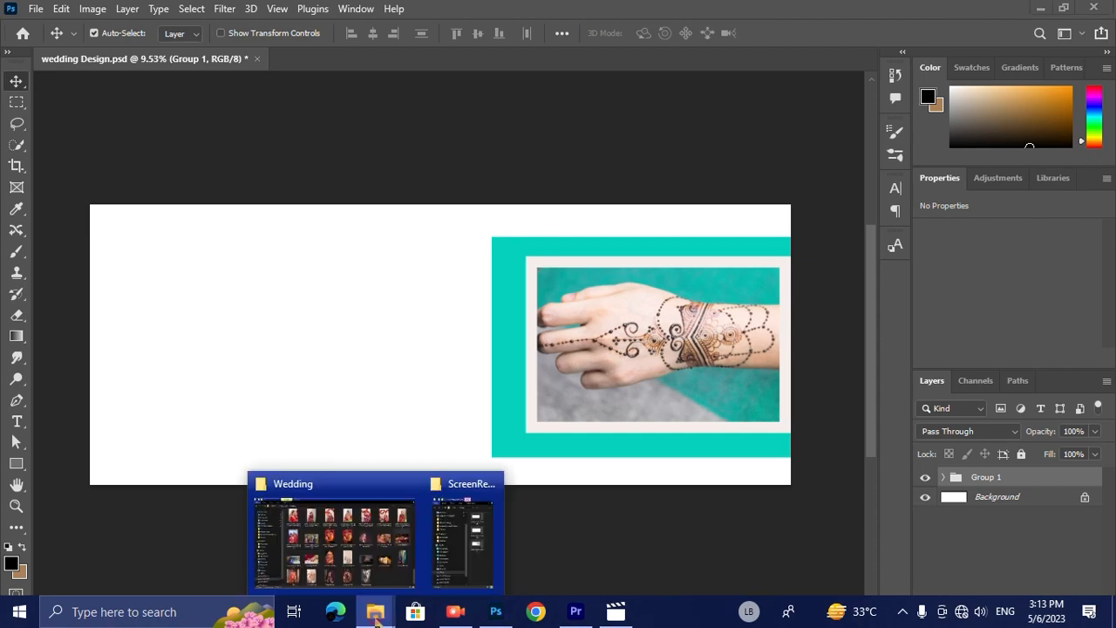
pyautogui.click(331, 534)
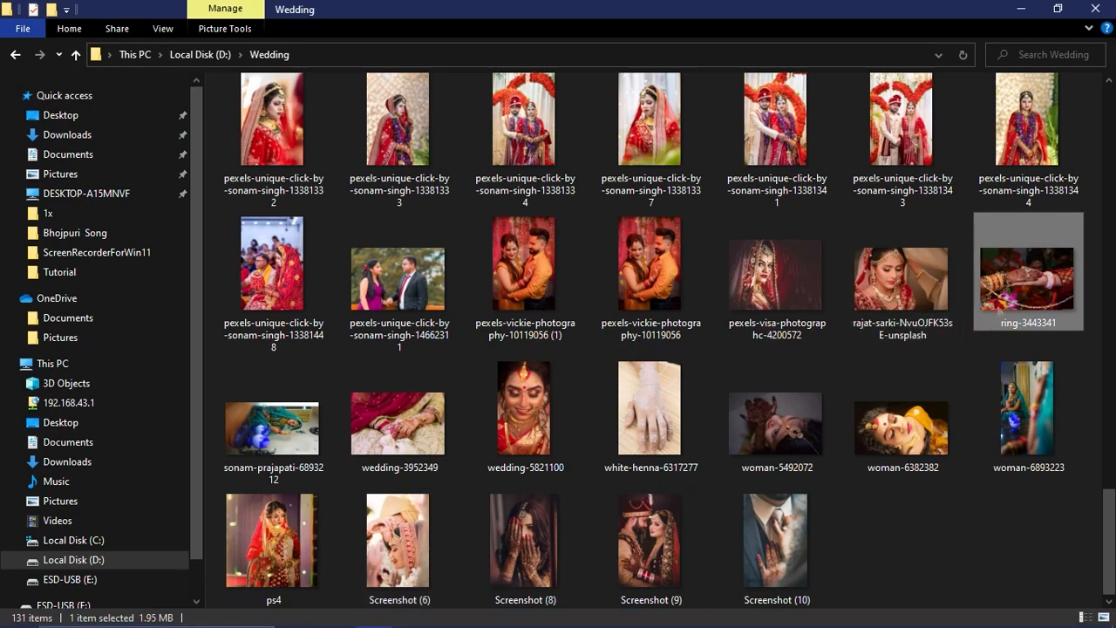
pyautogui.moveTo(1009, 300); pyautogui.dragTo(384, 419)
pyautogui.moveTo(442, 321); pyautogui.dragTo(264, 314)
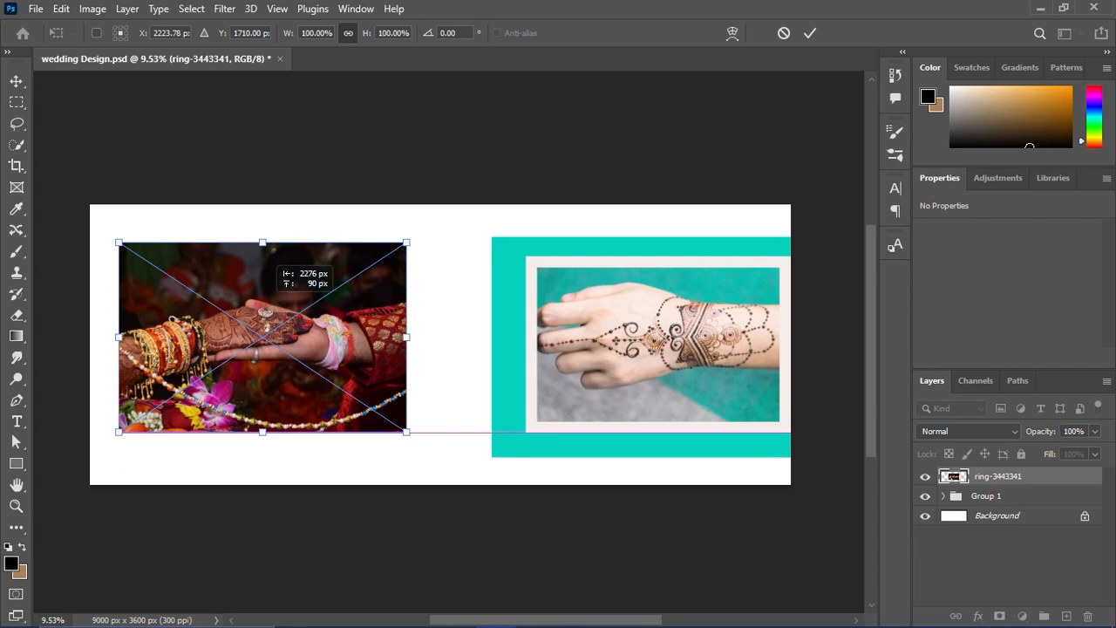
# Step: Move the ring photo closer to the teal rectangle and scale it proportionally to about 89%, roughly 3295 by 2183 px
pyautogui.scroll(3, 258, 304)
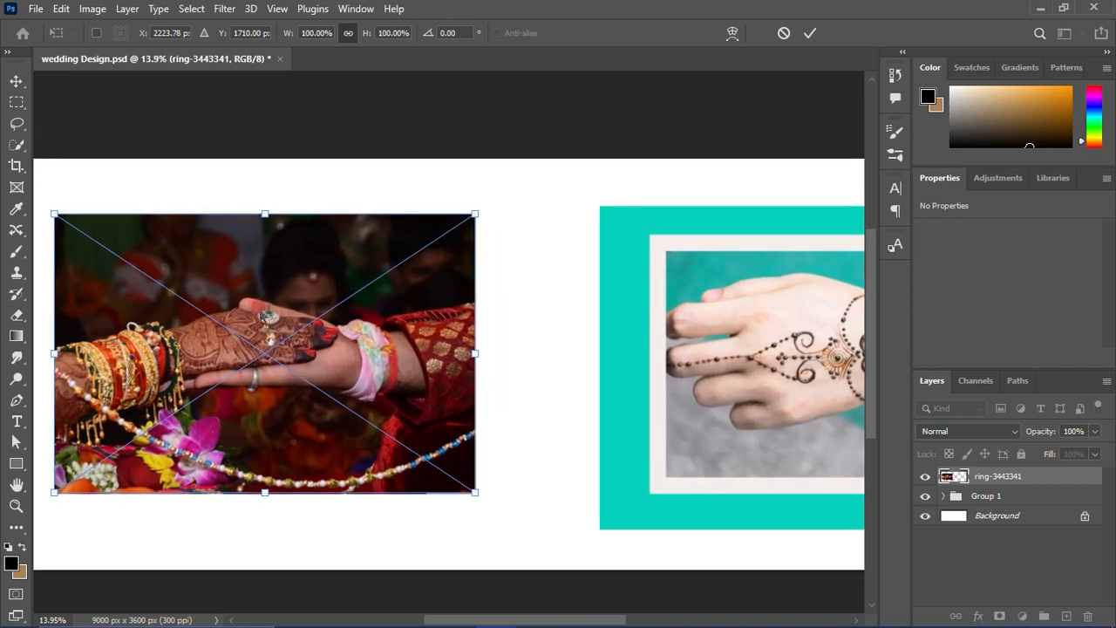
pyautogui.moveTo(278, 296); pyautogui.dragTo(379, 301)
pyautogui.scroll(-3, 378, 301)
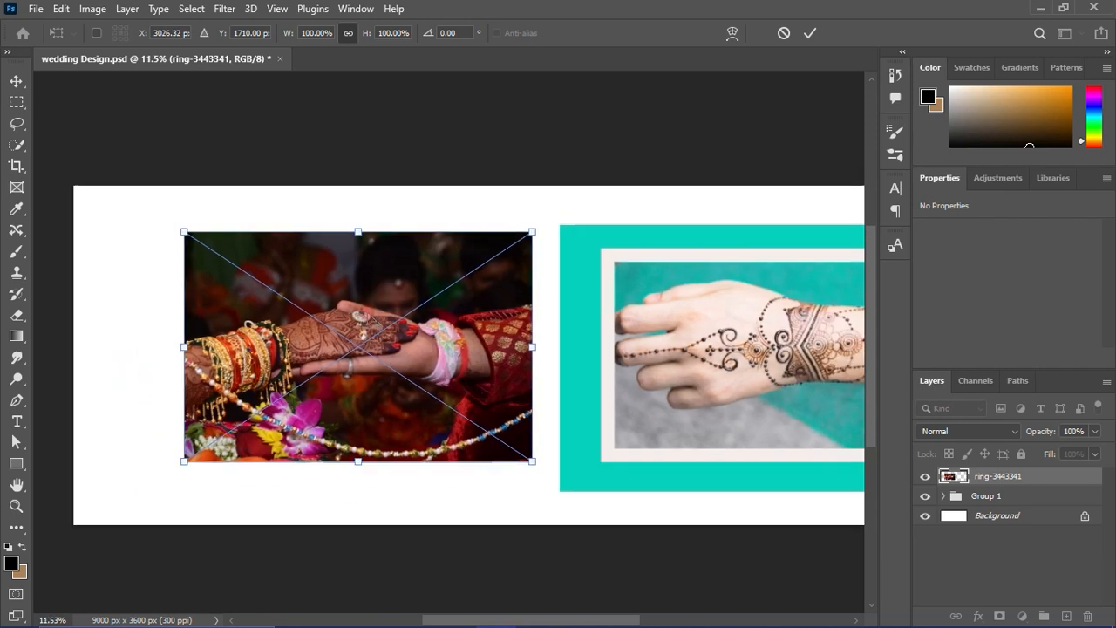
pyautogui.moveTo(230, 253); pyautogui.dragTo(258, 271)
pyautogui.scroll(3, 193, 181)
pyautogui.click(24, 86)
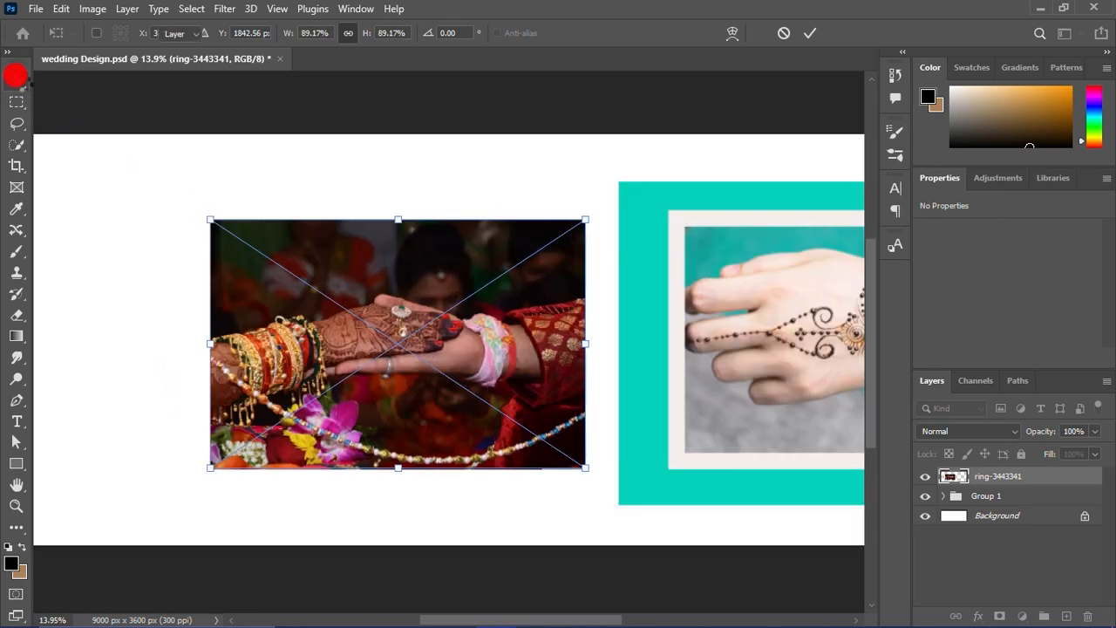
# Step: Turn the ring photo black and white with a Hue/Saturation adjustment of Saturation -100 and Lightness -8
pyautogui.scroll(2, 335, 340)
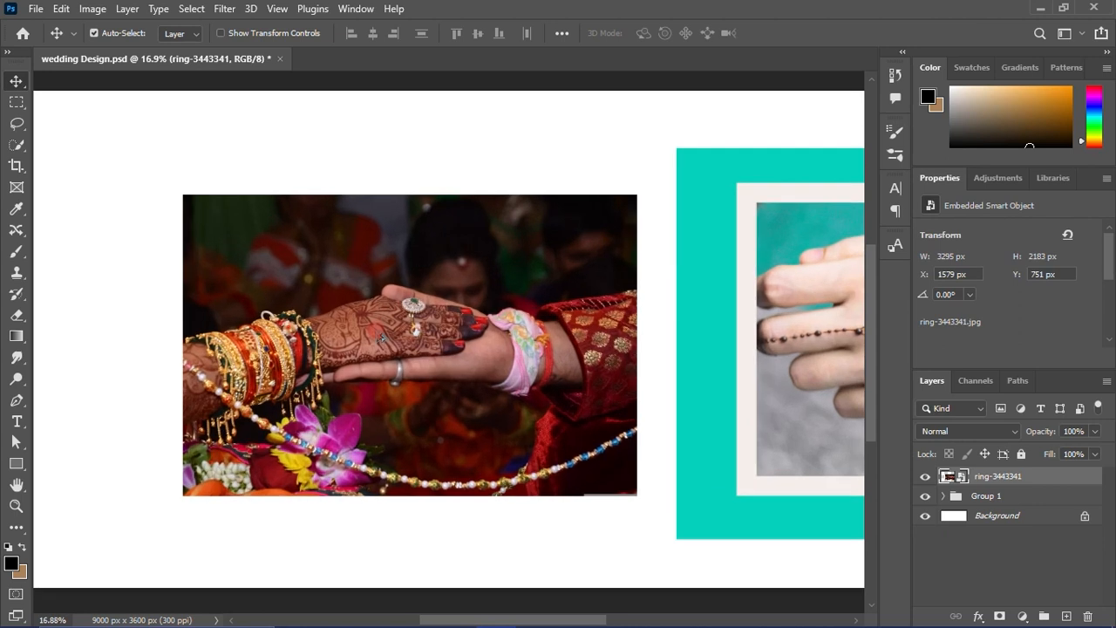
pyautogui.scroll(-1, 385, 340)
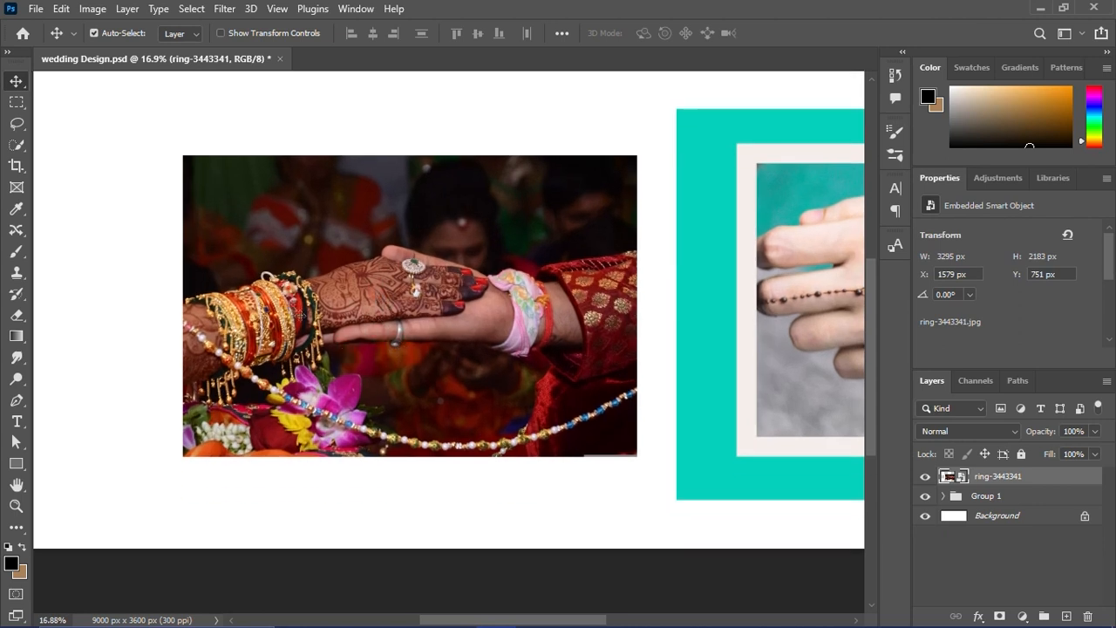
pyautogui.click(92, 8)
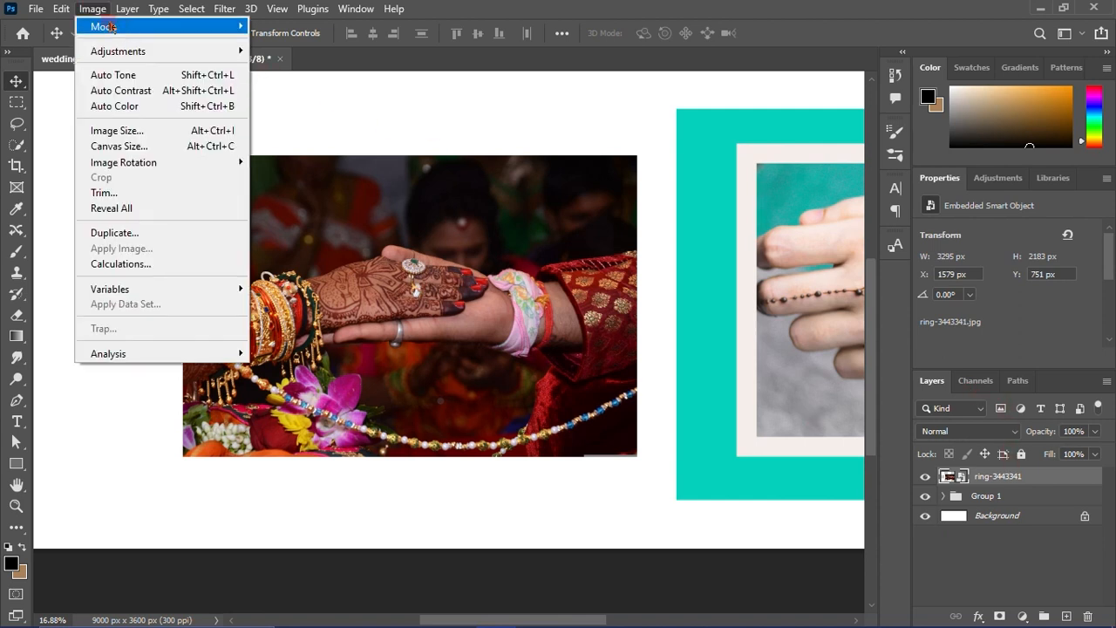
pyautogui.moveTo(139, 52)
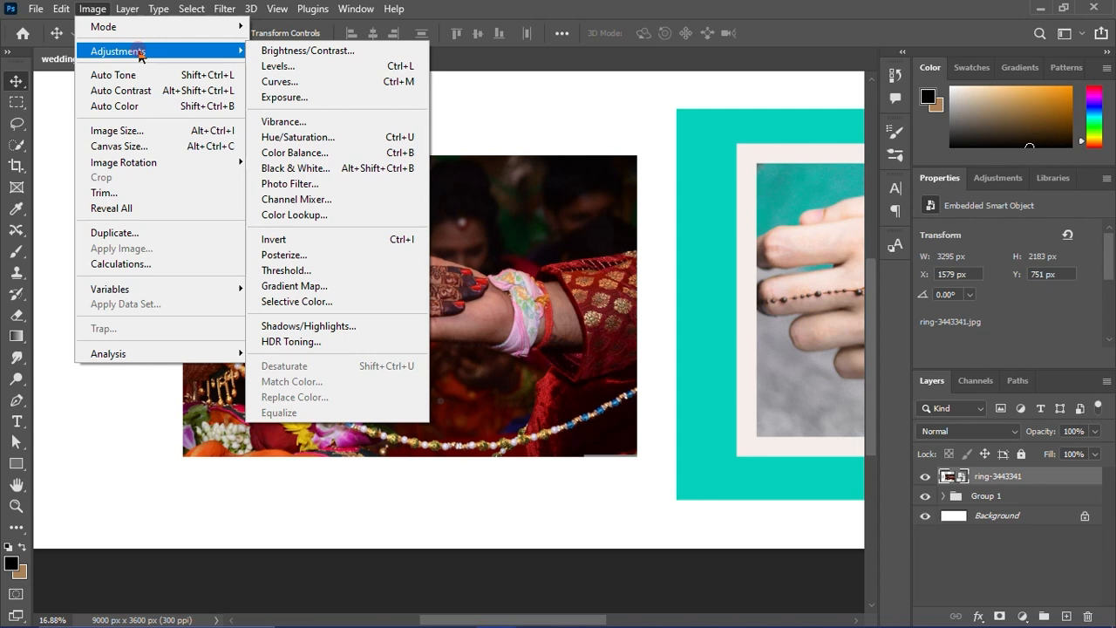
pyautogui.click(331, 145)
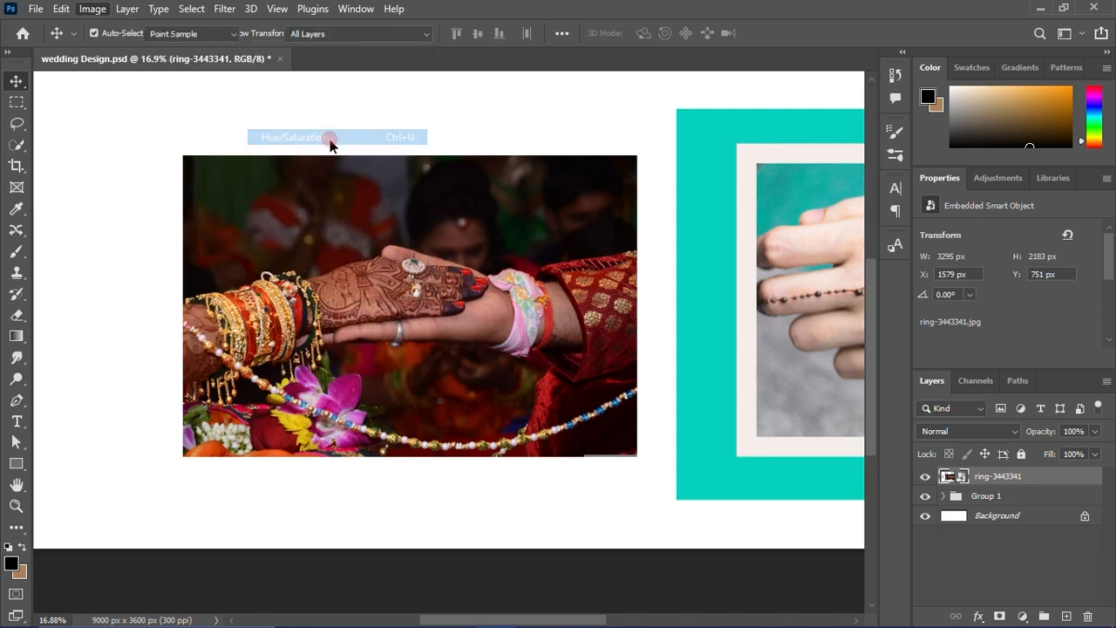
pyautogui.moveTo(512, 254); pyautogui.dragTo(430, 258)
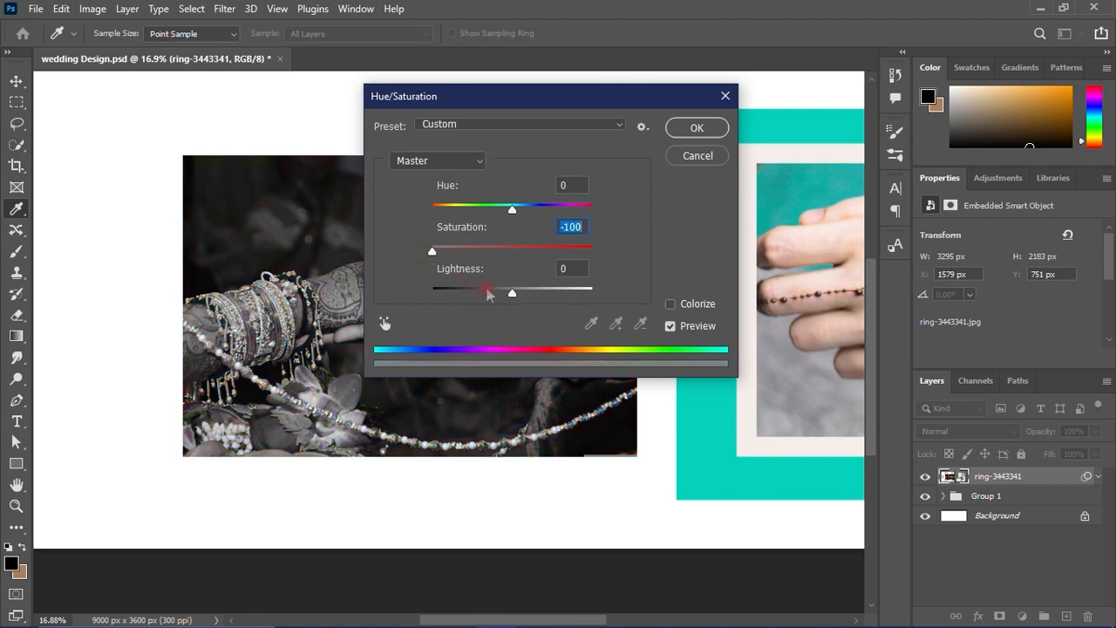
pyautogui.moveTo(512, 295); pyautogui.dragTo(507, 295)
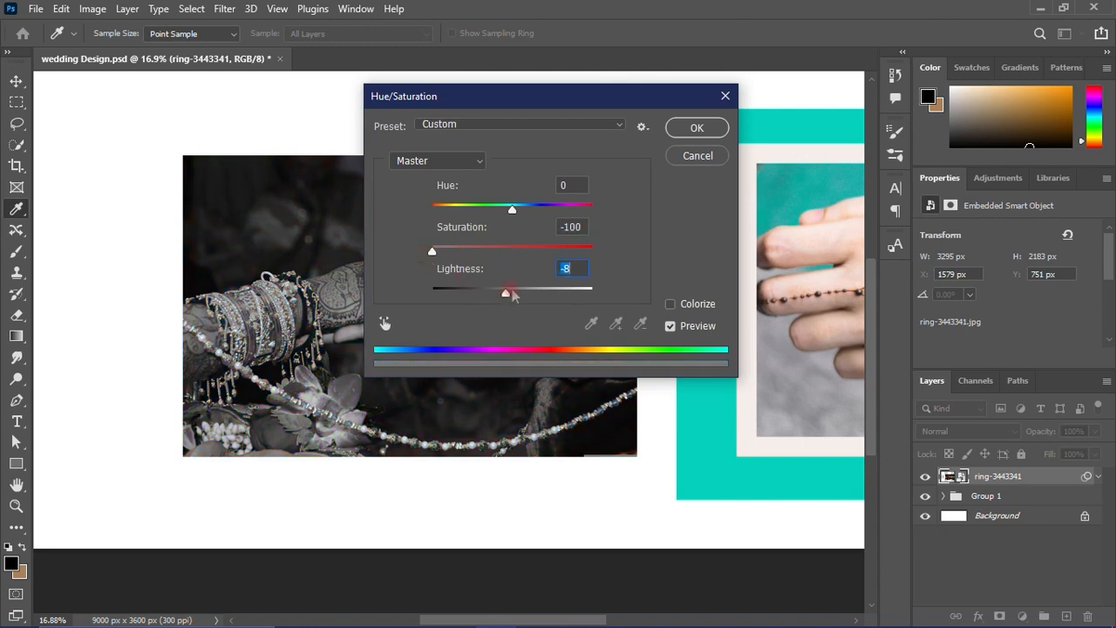
pyautogui.click(696, 129)
pyautogui.press('v')
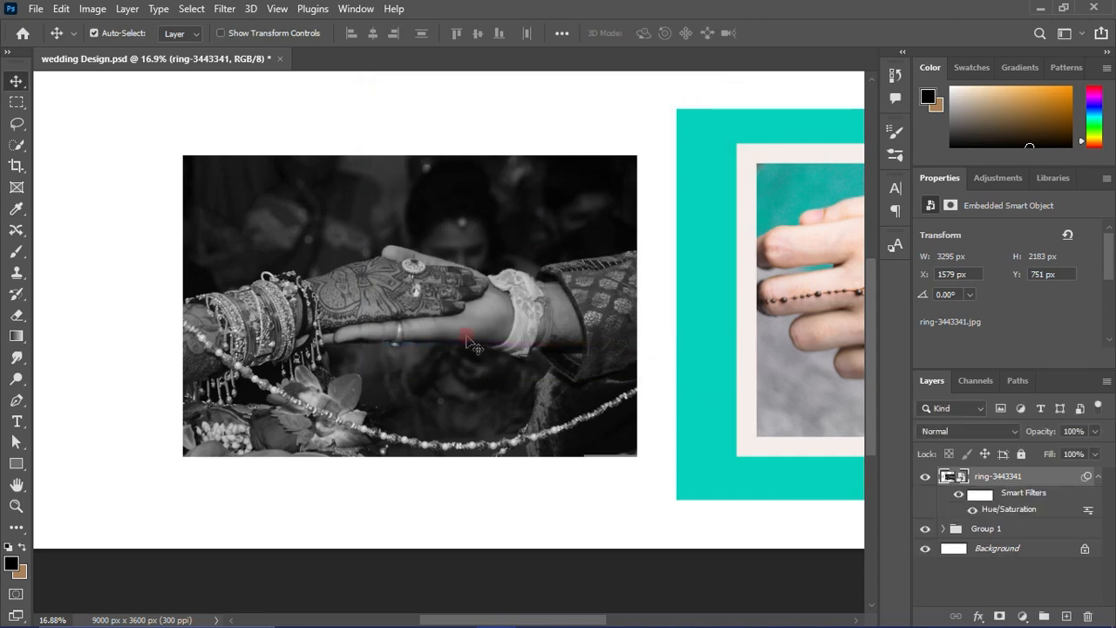
# Step: Lower the ring photo layer's opacity to 54%
pyautogui.scroll(-1, 469, 349)
pyautogui.scroll(-1, 469, 350)
pyautogui.scroll(2, 468, 352)
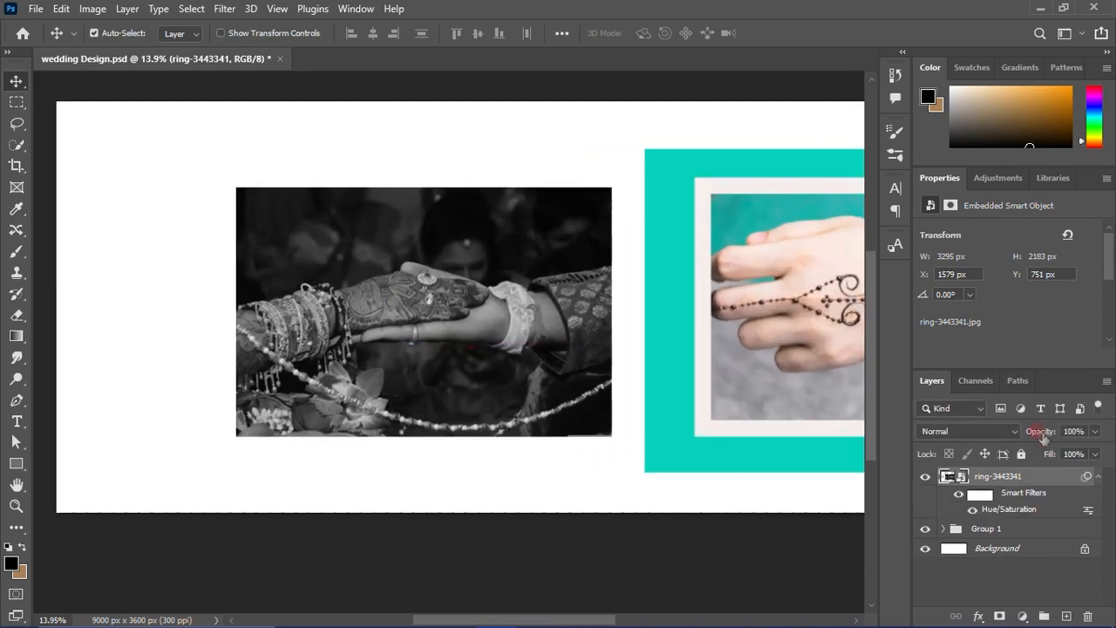
pyautogui.moveTo(1043, 438); pyautogui.dragTo(991, 457)
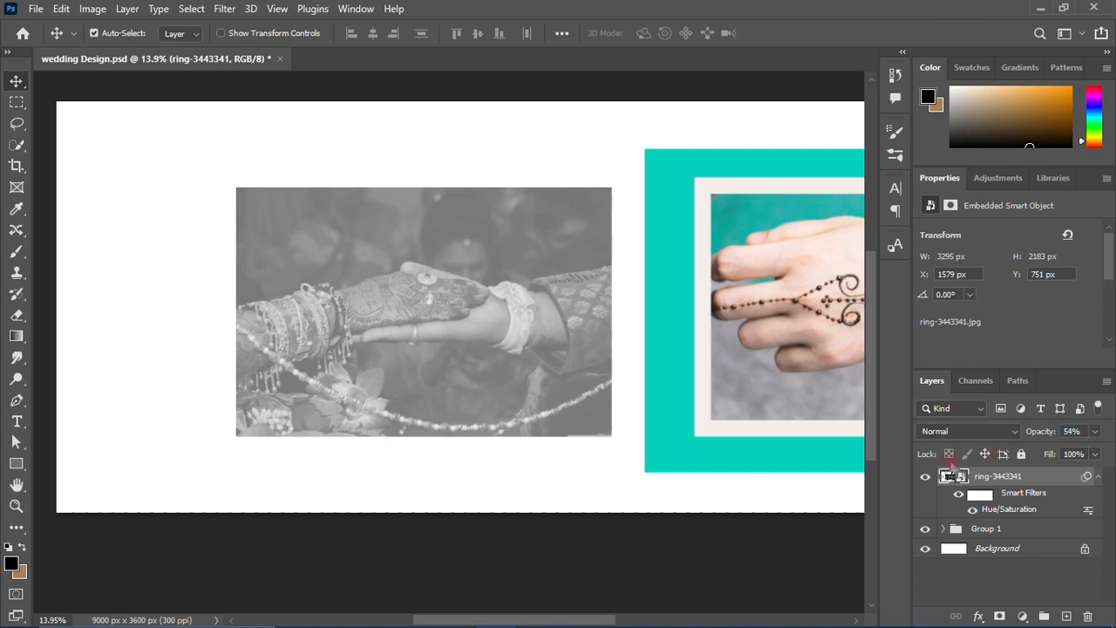
pyautogui.scroll(2, 508, 394)
pyautogui.scroll(1, 494, 391)
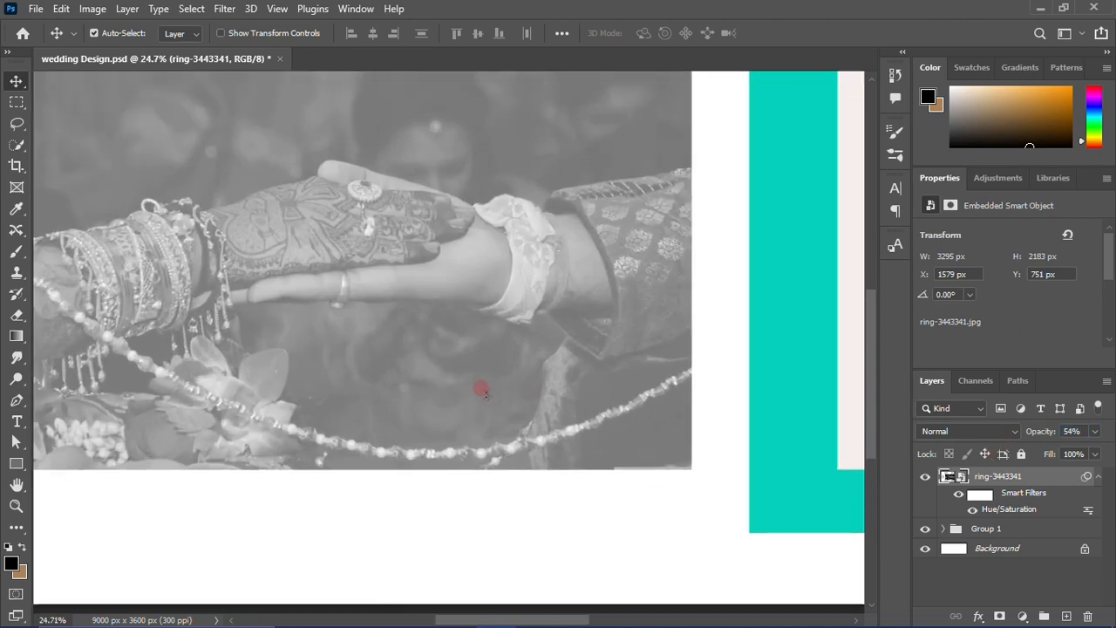
pyautogui.scroll(-4, 488, 391)
pyautogui.scroll(2, 347, 367)
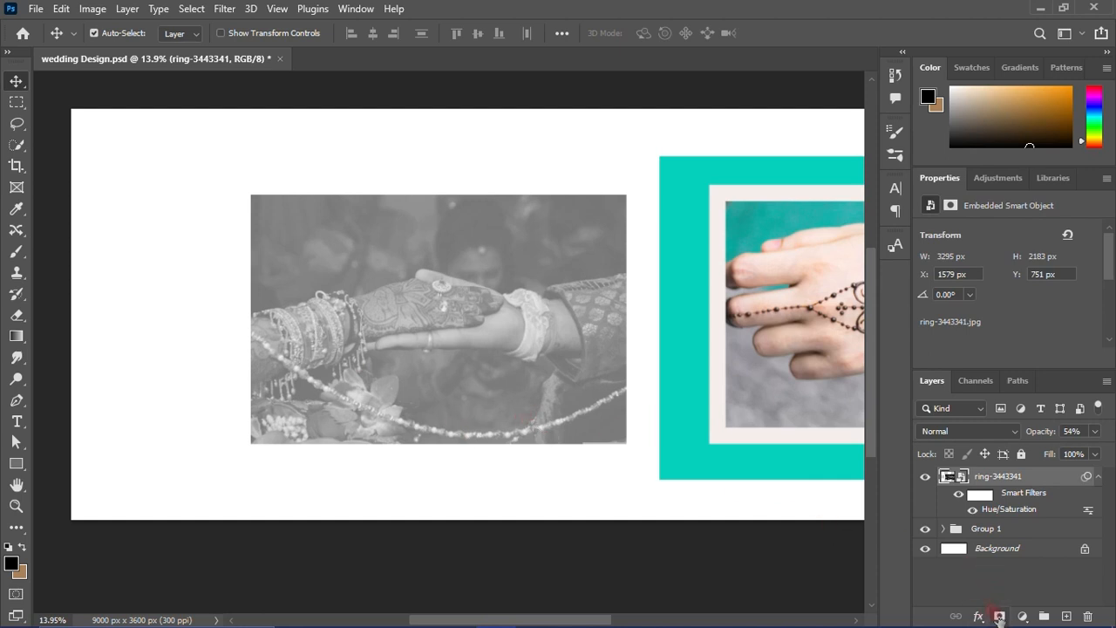
# Step: Add a layer mask to the ring photo and choose the KYLE Ultimate Charcoal Pencil 25px brush for the Brush tool
pyautogui.click(999, 617)
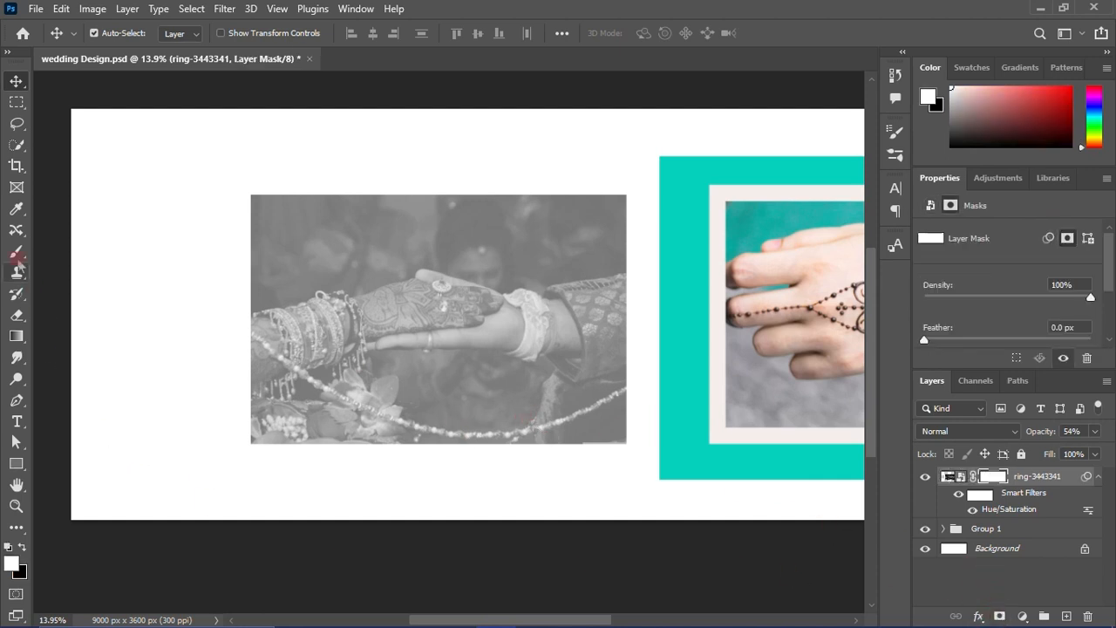
pyautogui.moveTo(17, 255)
pyautogui.mouseDown()
pyautogui.moveTo(12, 241)
pyautogui.moveTo(68, 253)
pyautogui.mouseUp()
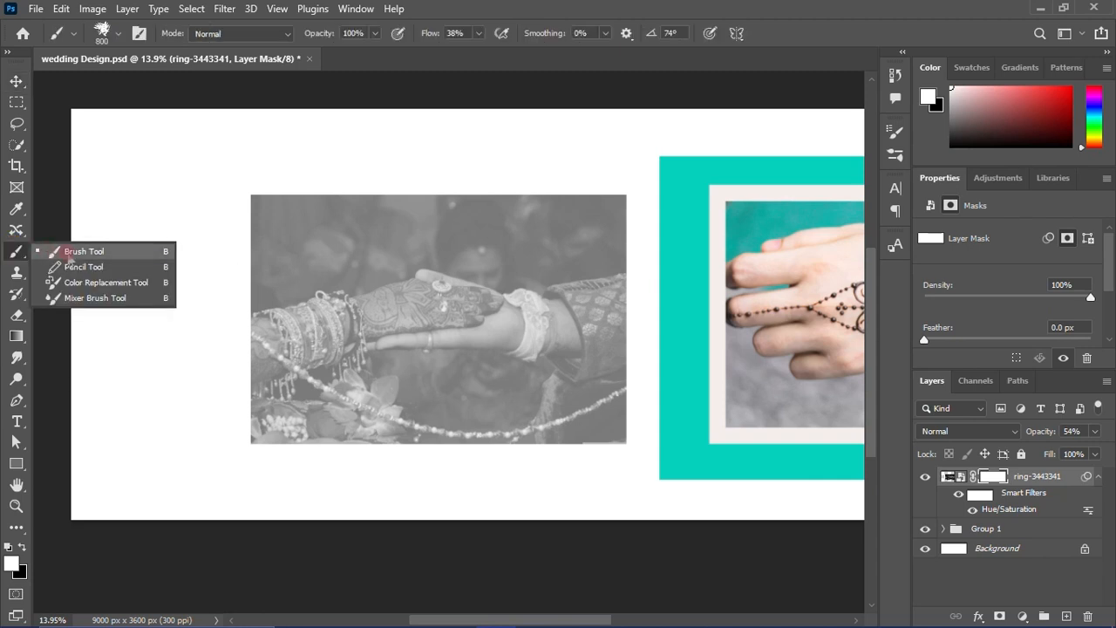
pyautogui.click(39, 254)
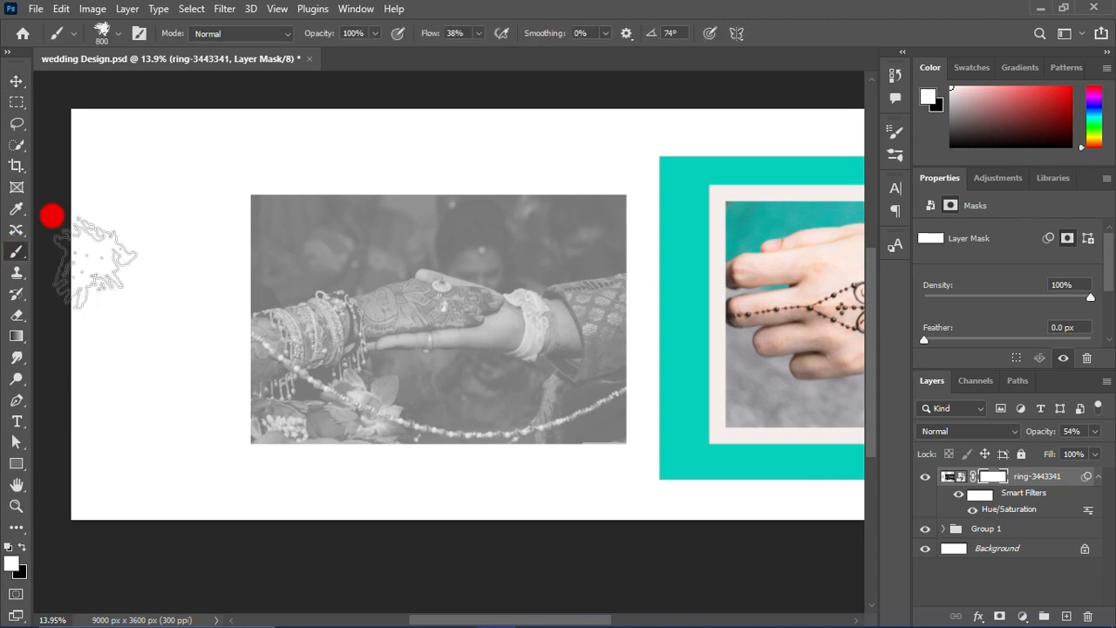
pyautogui.click(119, 34)
pyautogui.scroll(-2, 122, 279)
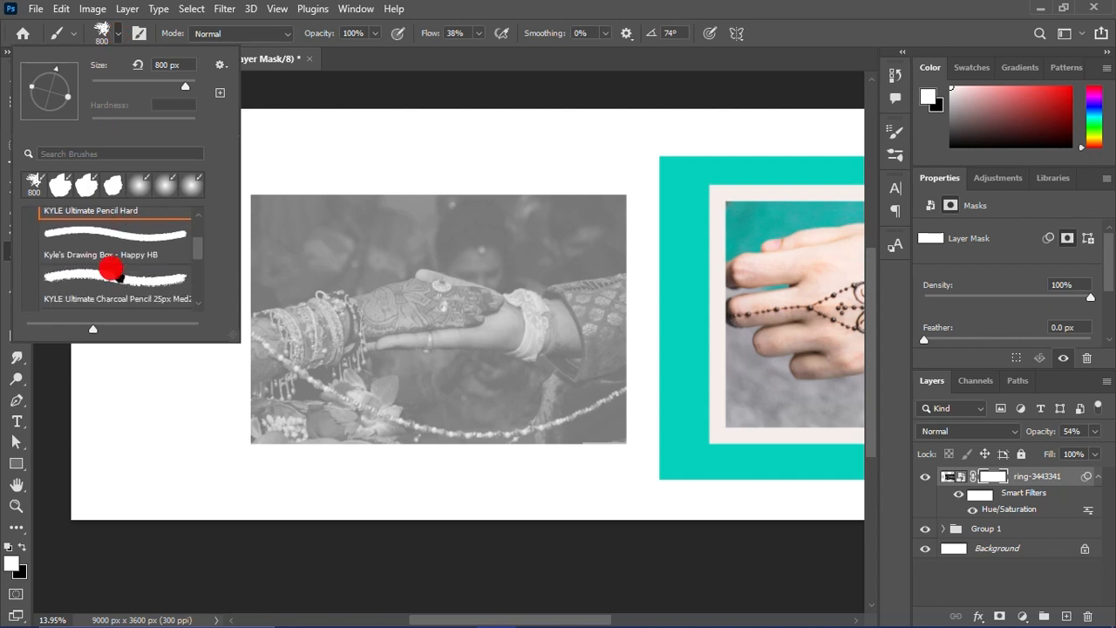
pyautogui.click(104, 283)
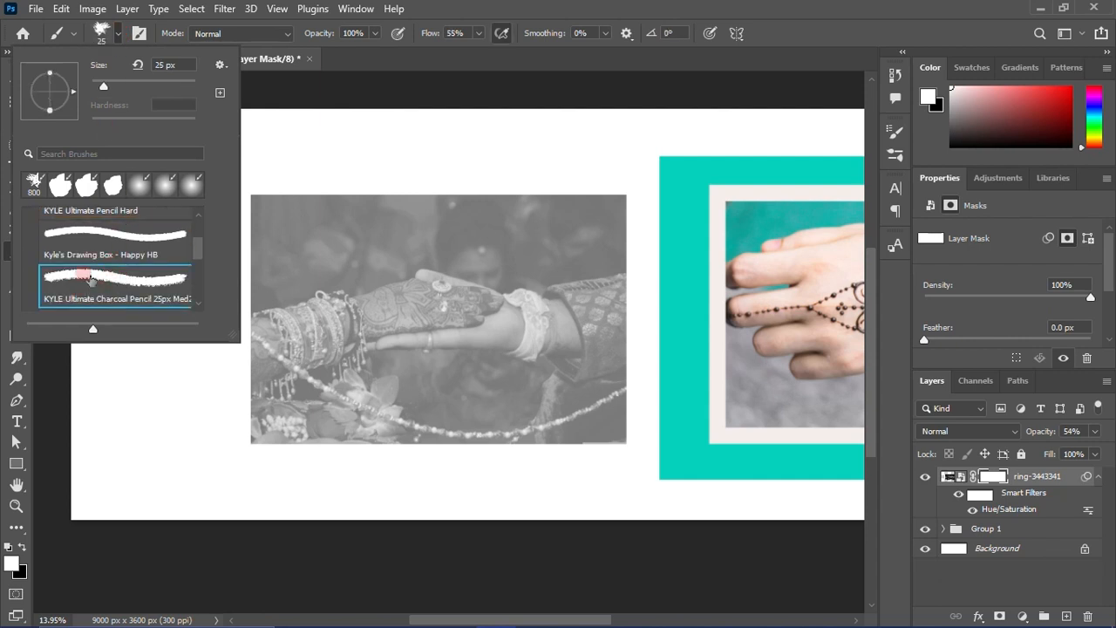
pyautogui.scroll(-1, 93, 282)
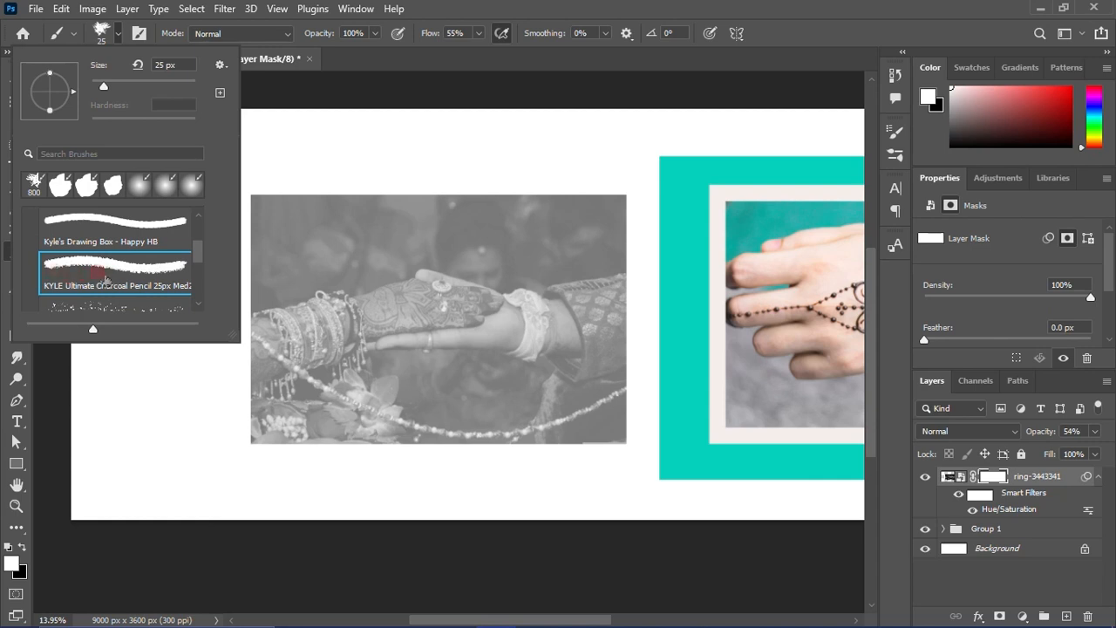
pyautogui.click(364, 68)
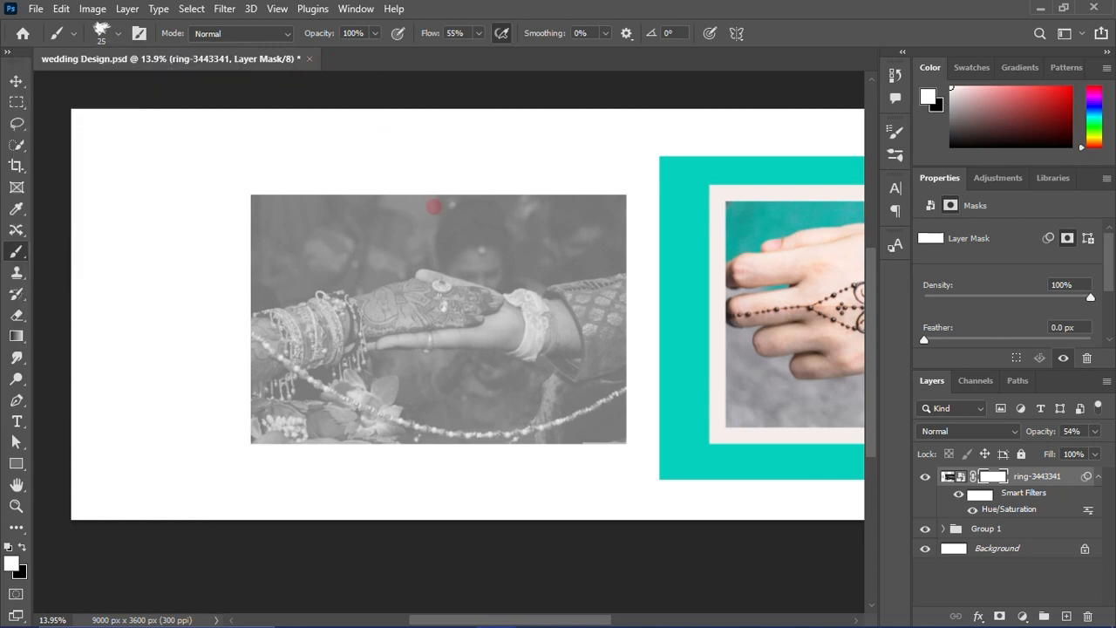
# Step: Set the charcoal brush to 400 px with 100% flow and make black the foreground color
pyautogui.press(']')
pyautogui.press(']')
pyautogui.press(']')
pyautogui.press('7')
pyautogui.press('6')
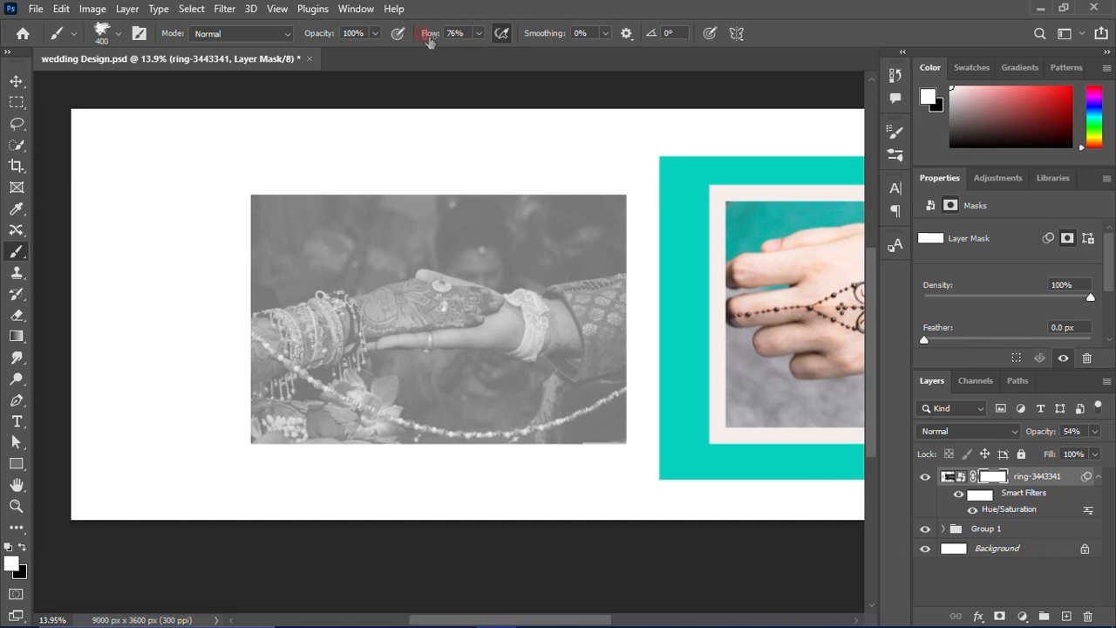
pyautogui.moveTo(433, 39); pyautogui.dragTo(472, 43)
pyautogui.click(22, 546)
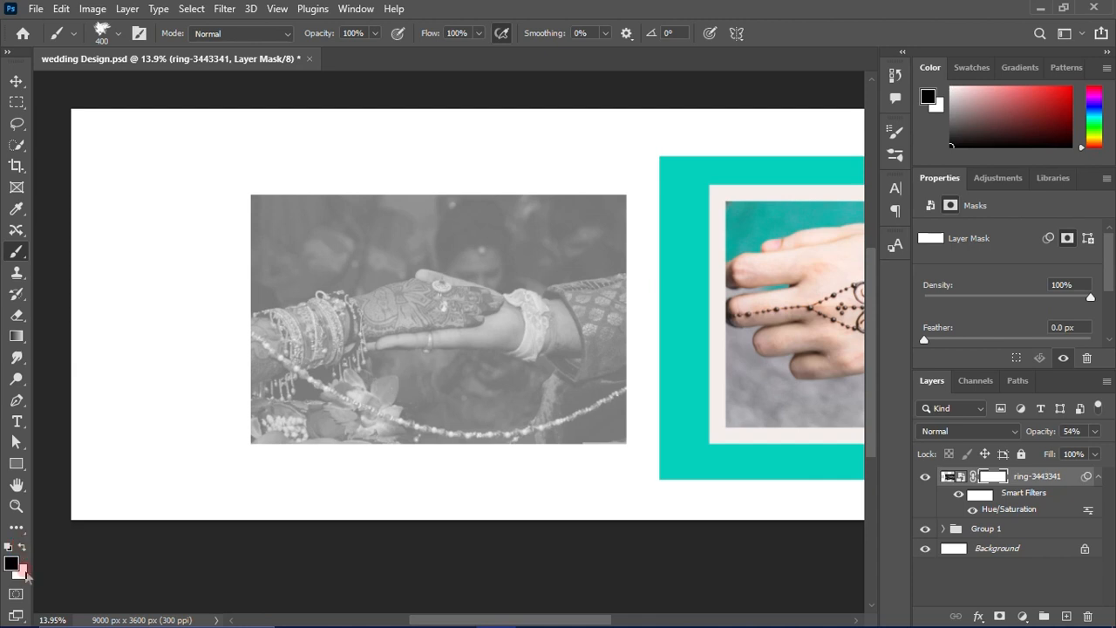
pyautogui.click(8, 548)
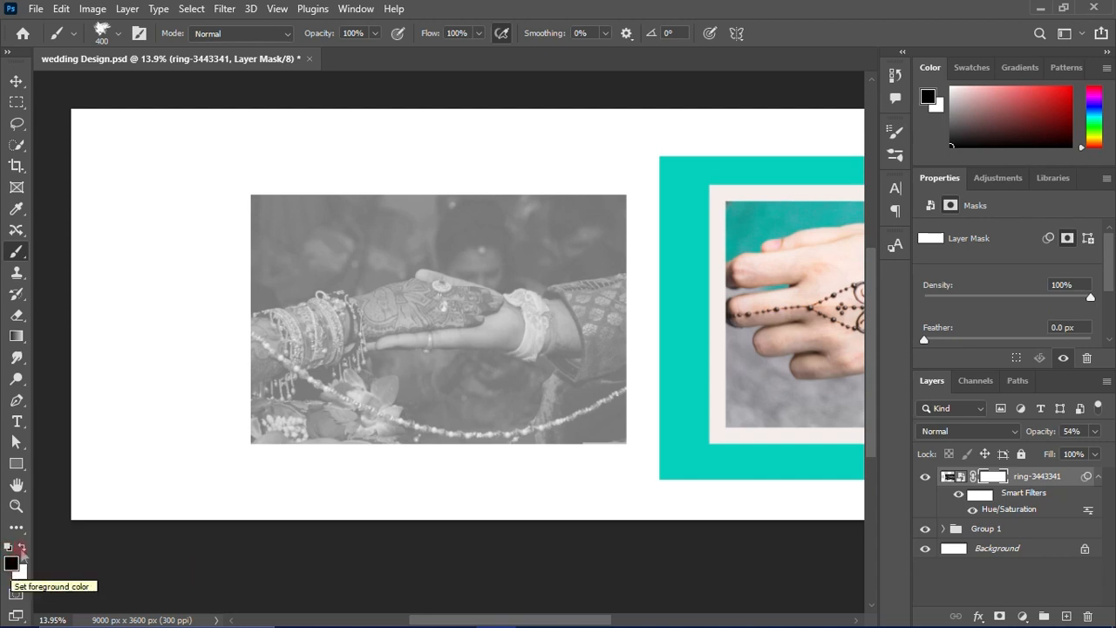
pyautogui.click(13, 567)
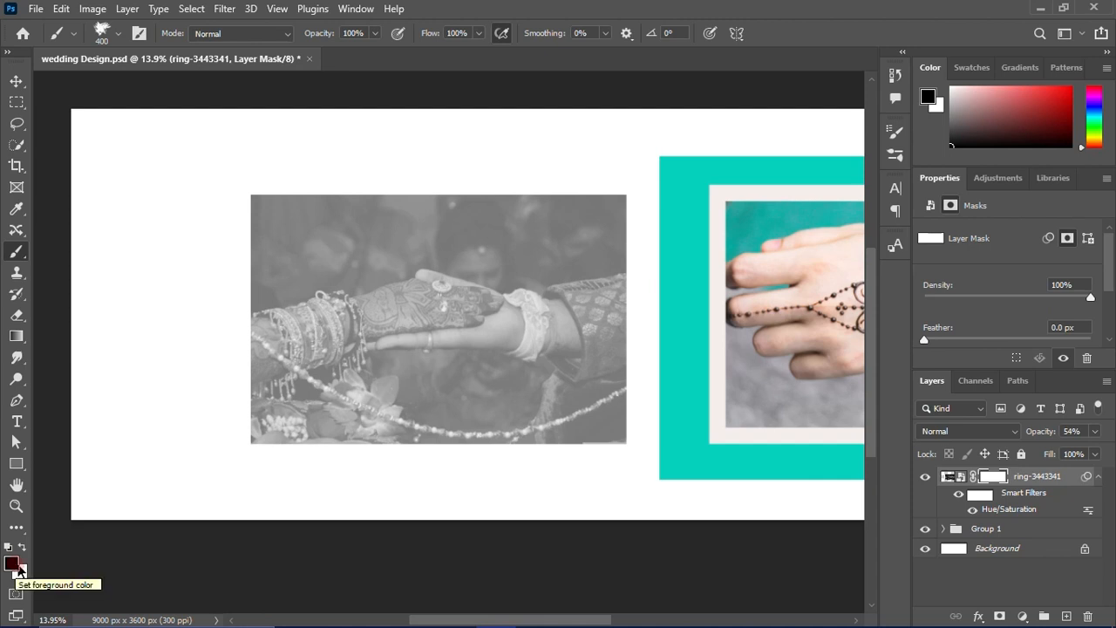
# Step: Paint black on the mask around the ring photo's edges, enlarging the brush to 900 px, for a ragged outline, and set the layer opacity to 78%
pyautogui.moveTo(235, 342)
pyautogui.mouseDown()
pyautogui.moveTo(278, 262)
pyautogui.moveTo(262, 195)
pyautogui.moveTo(242, 200)
pyautogui.moveTo(328, 172)
pyautogui.moveTo(518, 159)
pyautogui.moveTo(614, 177)
pyautogui.moveTo(480, 464)
pyautogui.moveTo(550, 459)
pyautogui.mouseUp()
pyautogui.press(']')
pyautogui.press(']')
pyautogui.press(']')
pyautogui.press(']')
pyautogui.press(']')
pyautogui.scroll(1, 550, 459)
pyautogui.moveTo(253, 453)
pyautogui.mouseDown()
pyautogui.moveTo(221, 326)
pyautogui.moveTo(568, 231)
pyautogui.mouseUp()
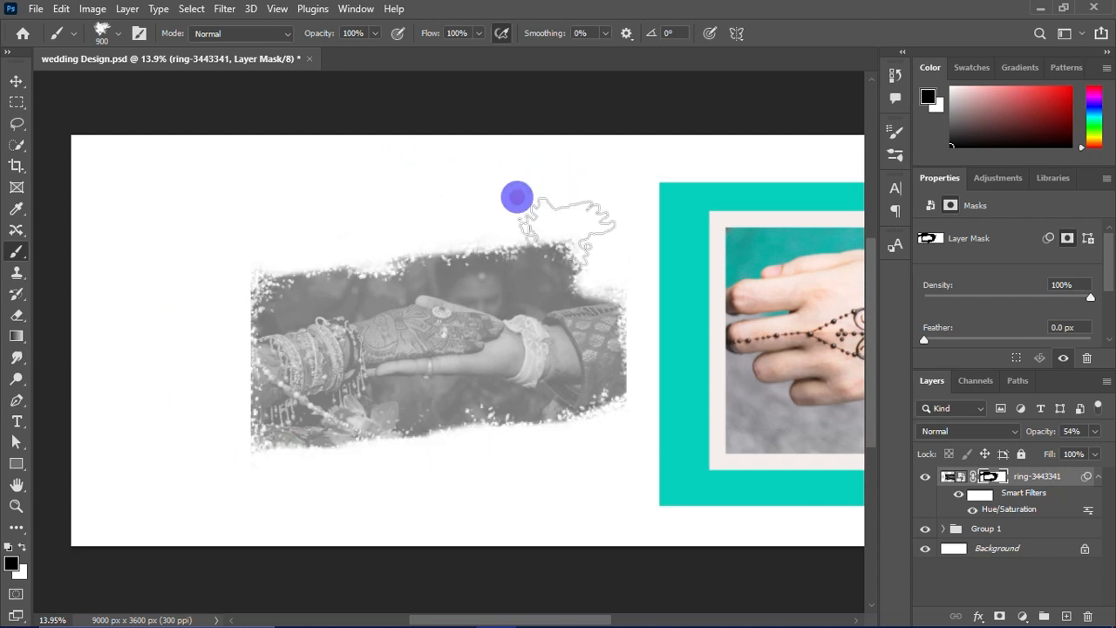
pyautogui.scroll(-2, 318, 340)
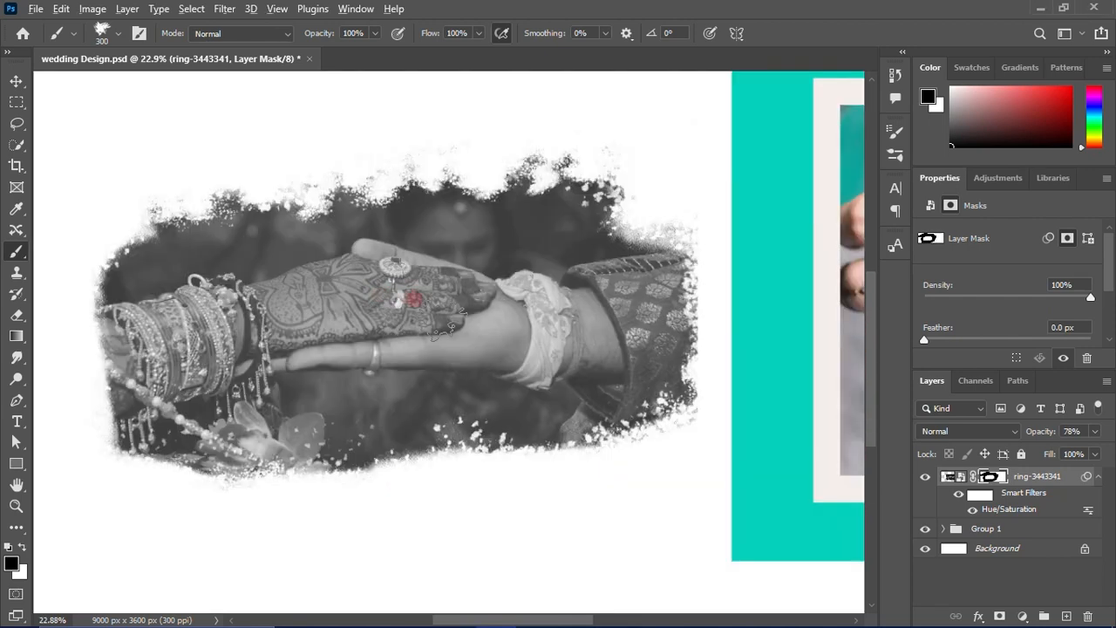
pyautogui.scroll(-3, 451, 340)
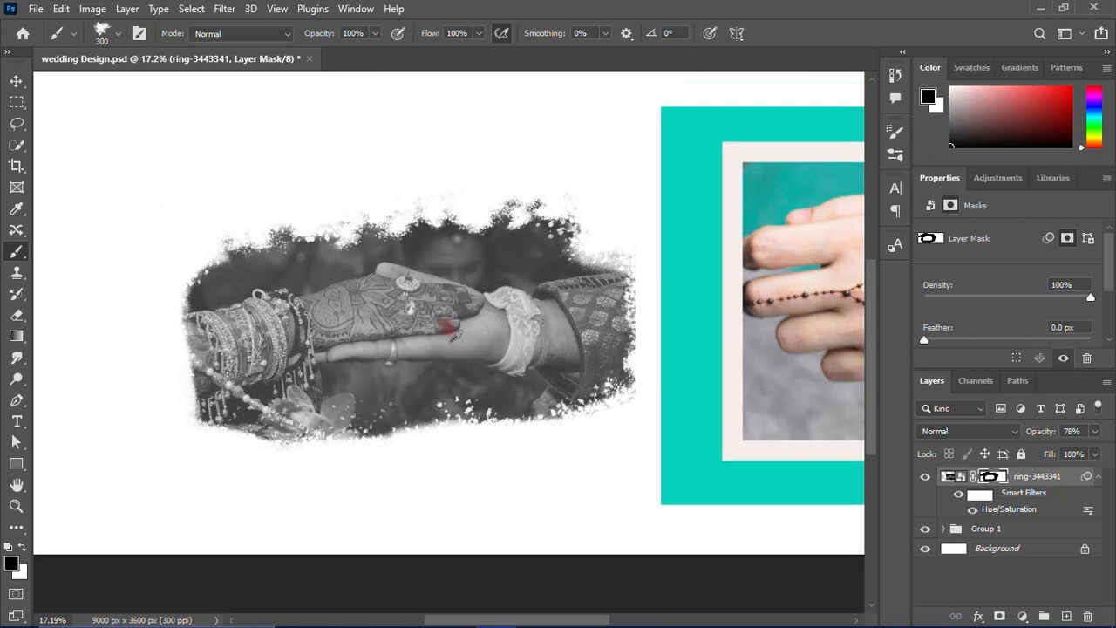
pyautogui.scroll(-3, 453, 335)
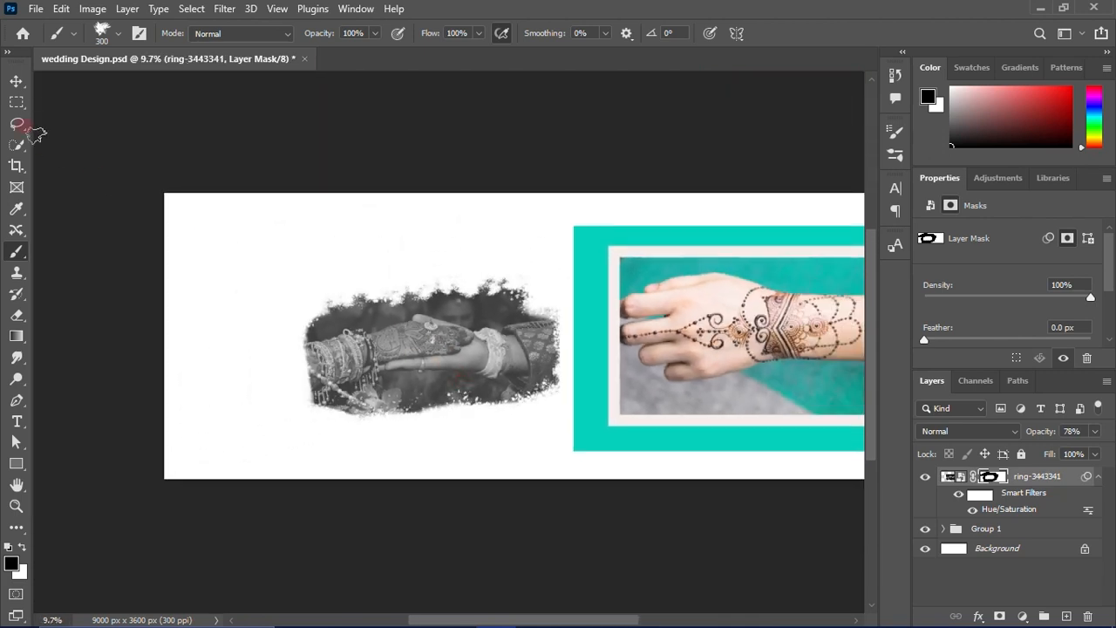
pyautogui.click(16, 81)
pyautogui.scroll(2, 427, 373)
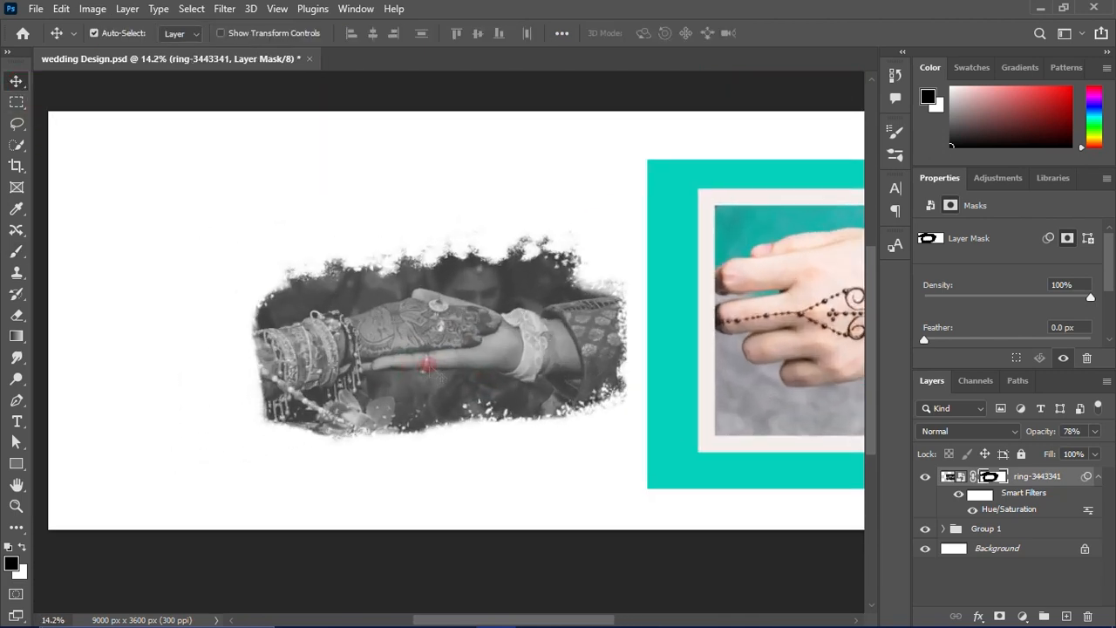
# Step: Move the rough-edged ring photo straight down so it sits near the lower edge of the spread
pyautogui.moveTo(430, 359); pyautogui.dragTo(427, 418)
pyautogui.scroll(-1, 427, 417)
pyautogui.scroll(1, 420, 423)
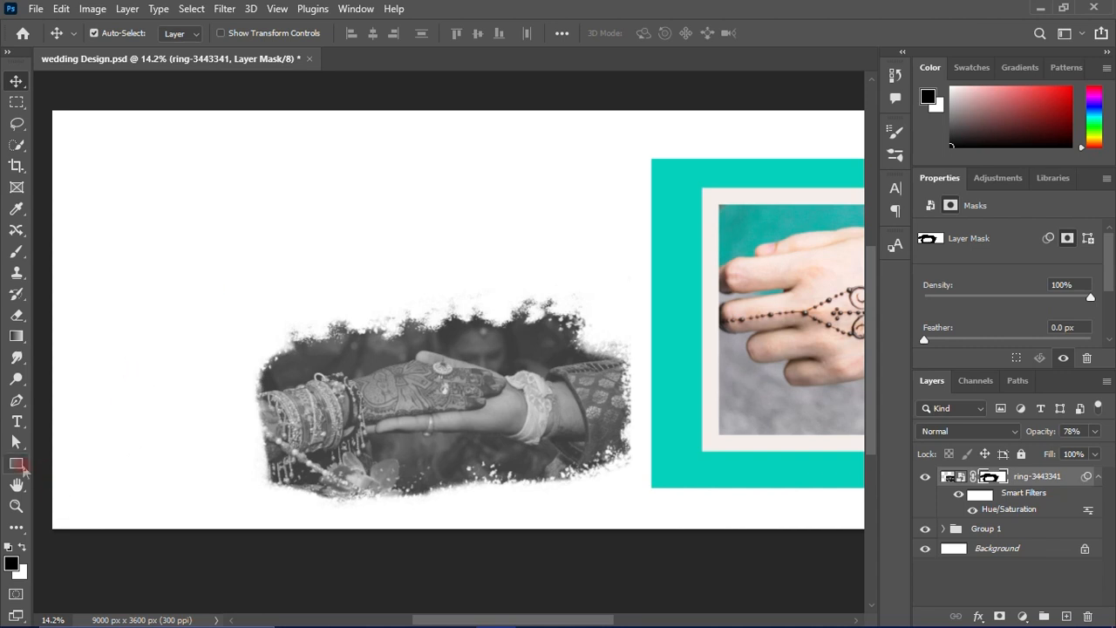
# Step: Draw a full-height teal rectangle, 1776 x 3600 px, against the left edge of the spread, reusing the frame's teal as fill
pyautogui.click(17, 463)
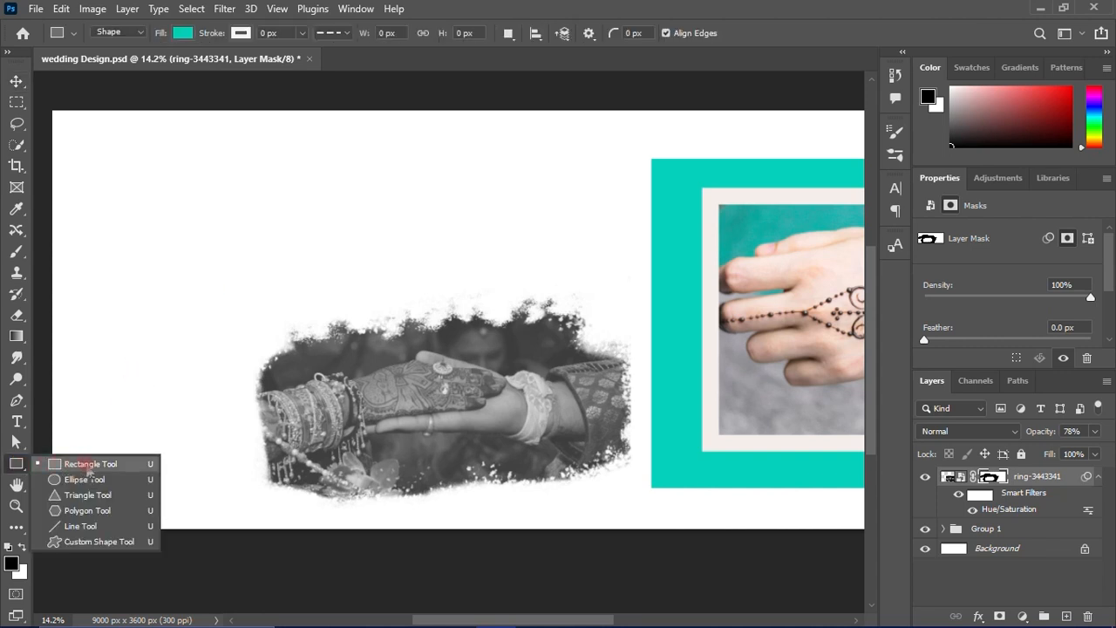
pyautogui.click(84, 463)
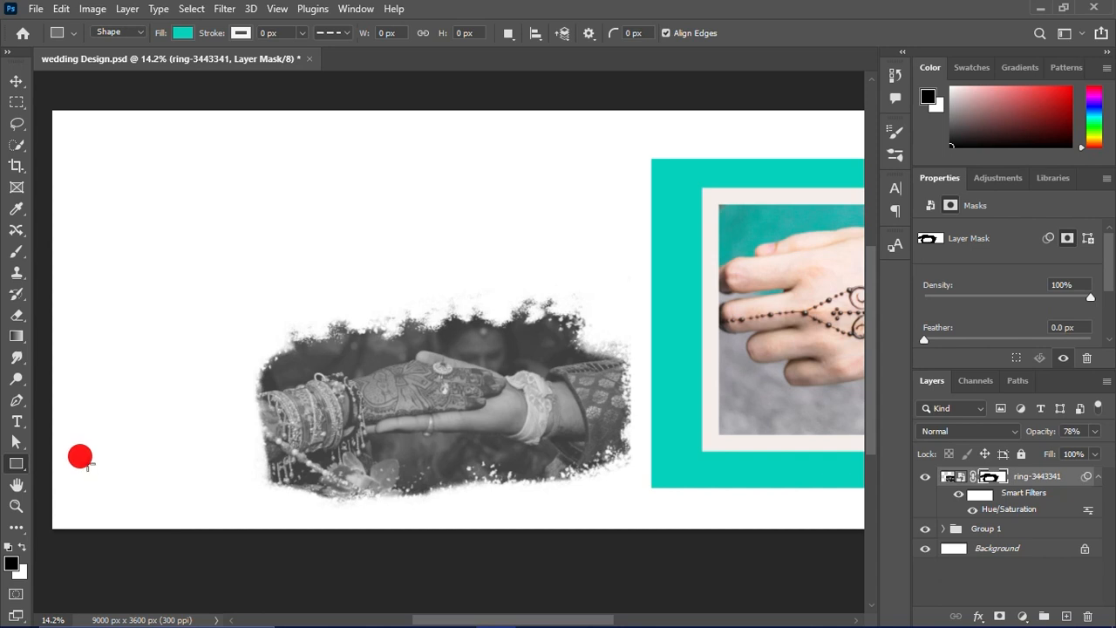
pyautogui.click(182, 32)
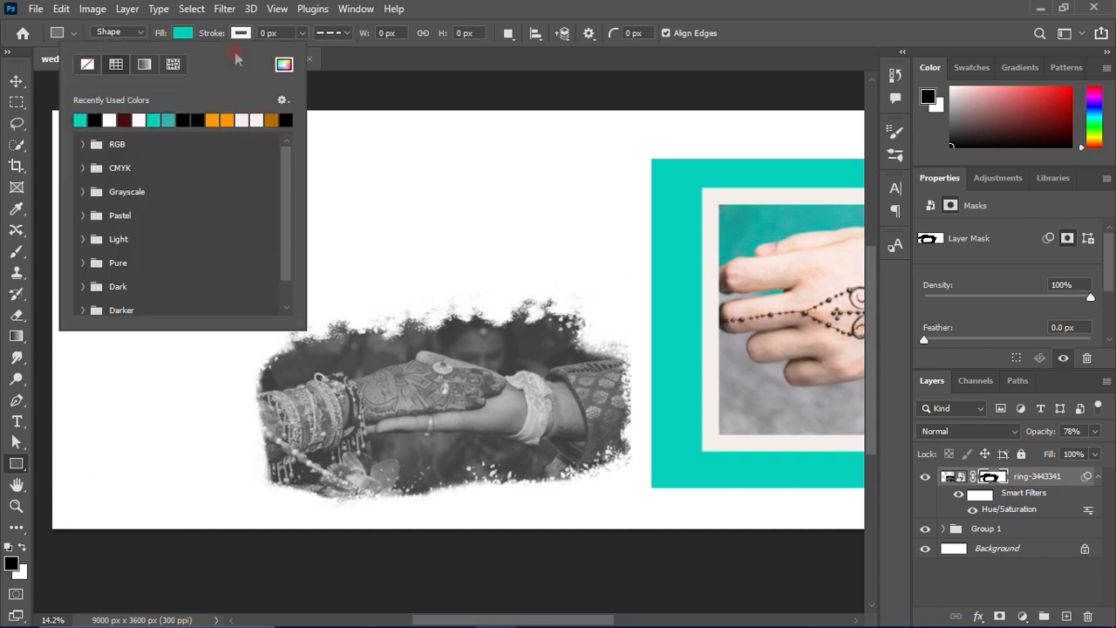
pyautogui.click(676, 323)
pyautogui.click(83, 119)
pyautogui.click(374, 66)
pyautogui.moveTo(53, 112); pyautogui.dragTo(258, 529)
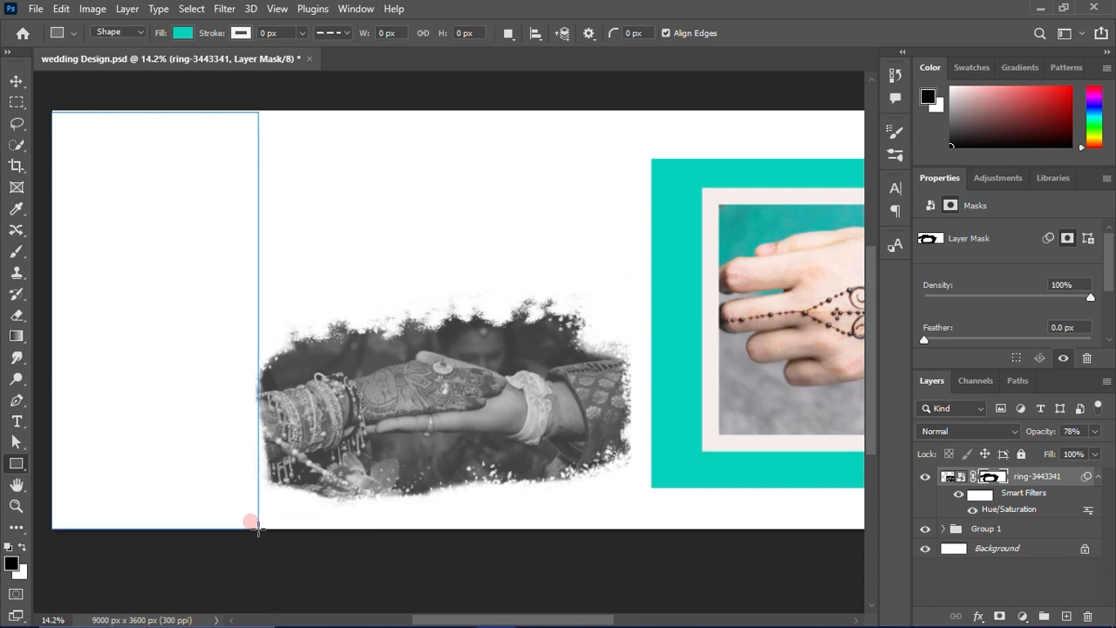
pyautogui.moveTo(154, 114); pyautogui.dragTo(150, 103)
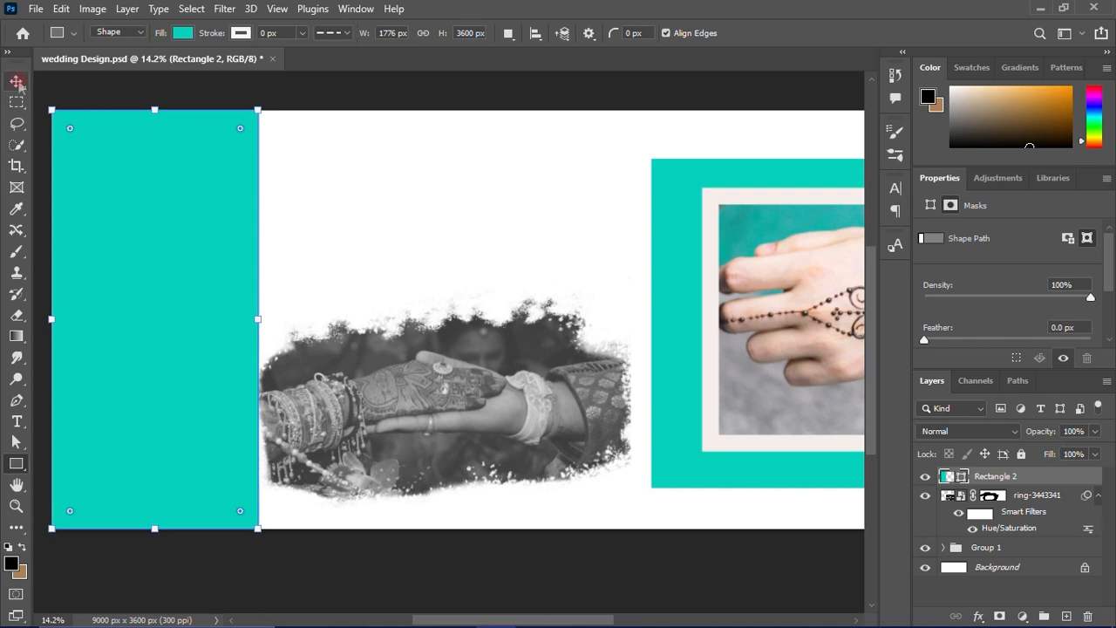
pyautogui.click(16, 80)
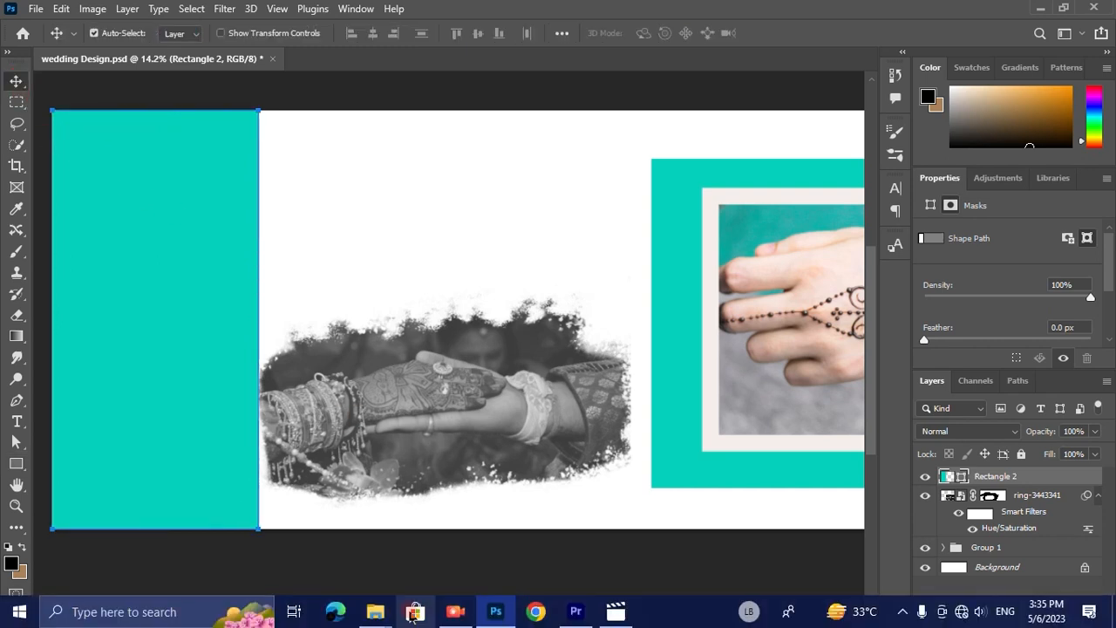
# Step: Place the wedding-3952349 photo from the Wedding folder at the top of the teal strip, scaled to about 29.5%
pyautogui.moveTo(375, 612)
pyautogui.click(368, 565)
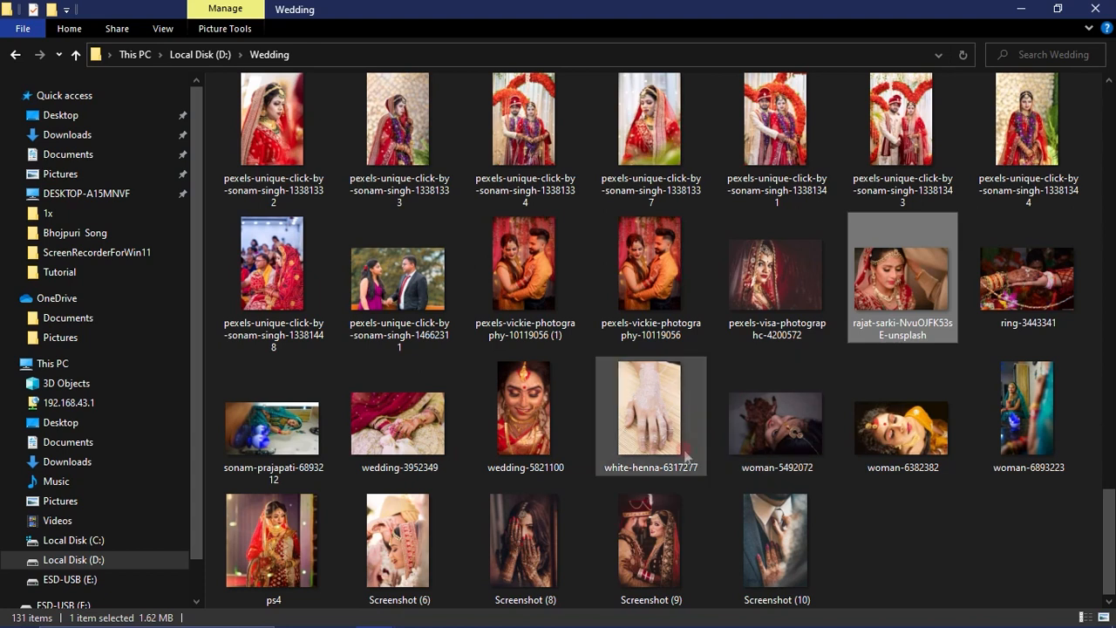
pyautogui.moveTo(403, 428); pyautogui.dragTo(125, 219)
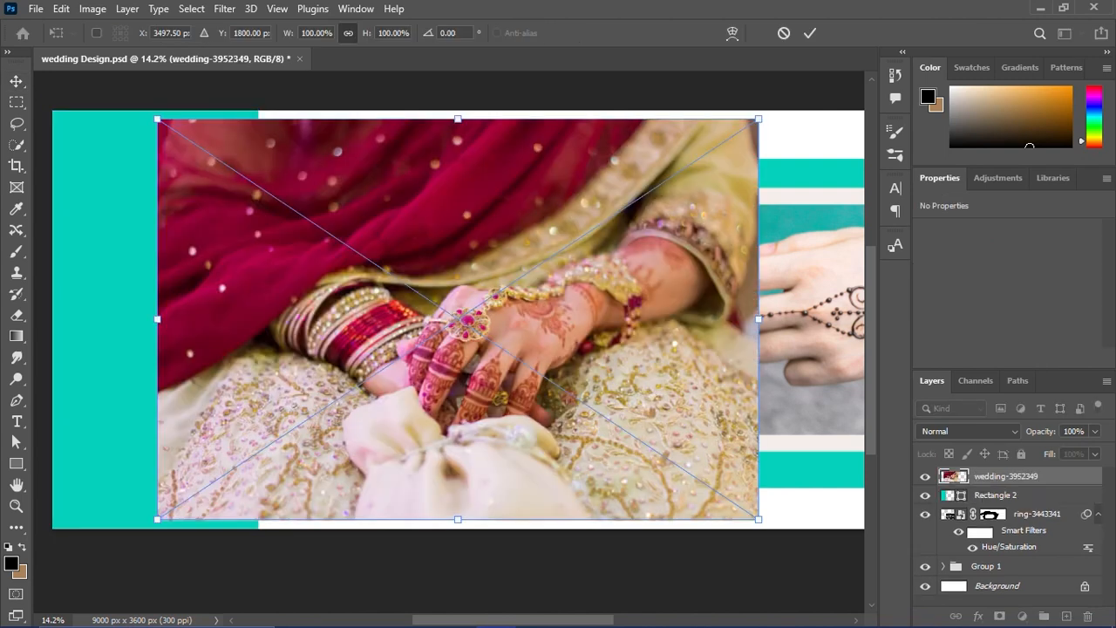
pyautogui.moveTo(746, 510); pyautogui.dragTo(381, 306)
pyautogui.moveTo(310, 230); pyautogui.dragTo(236, 239)
pyautogui.moveTo(331, 212); pyautogui.dragTo(223, 201)
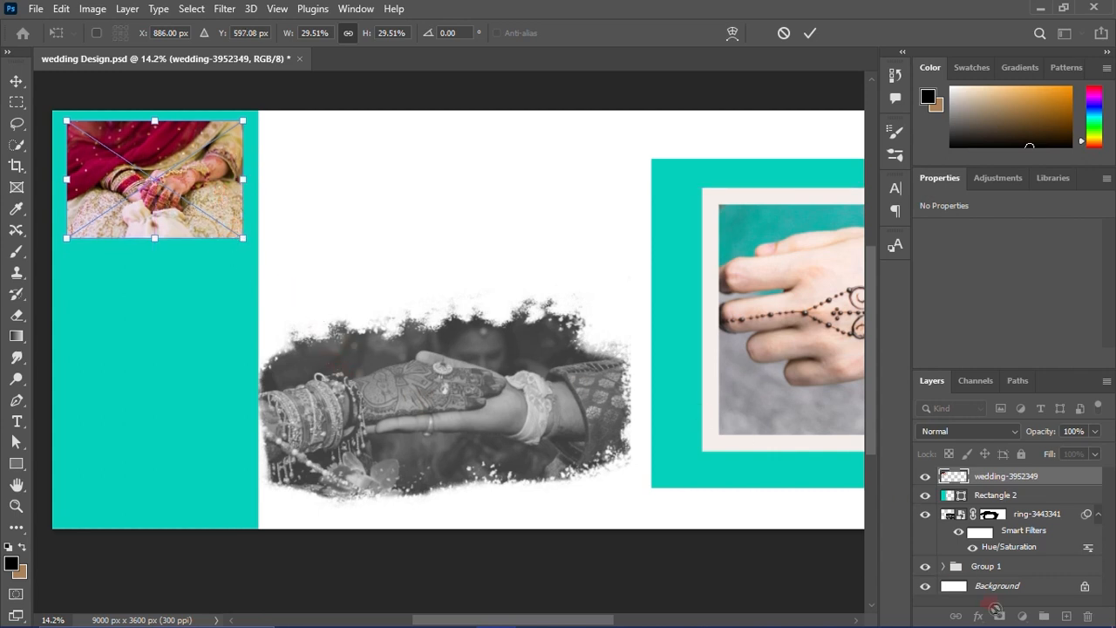
# Step: Give the wedding-3952349 photo an off-white inside Stroke of 54 px at 100% opacity
pyautogui.click(1000, 475)
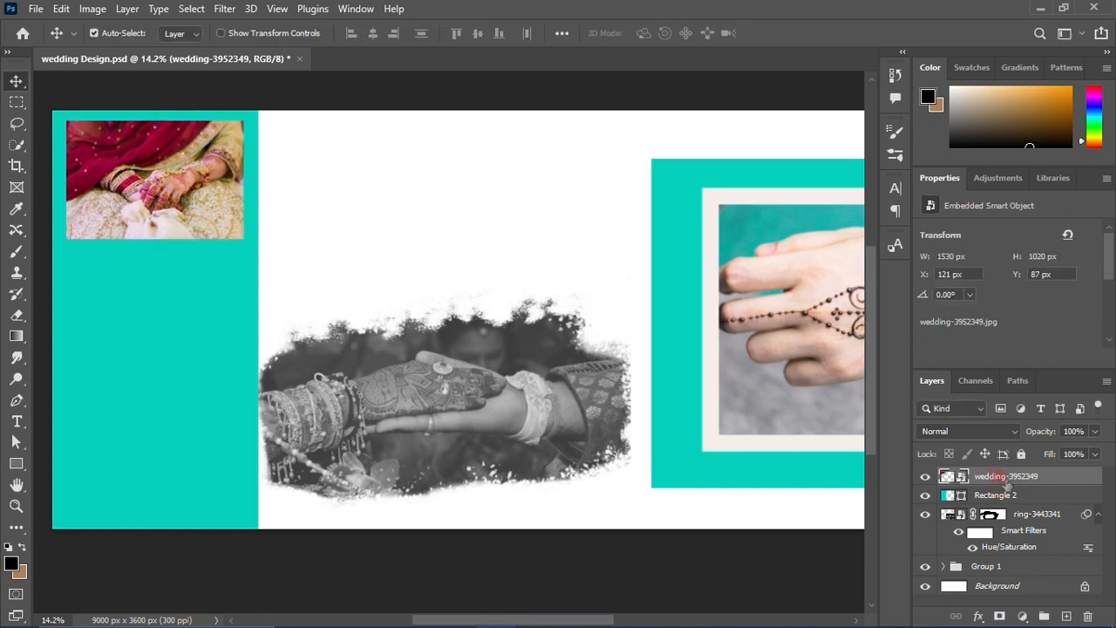
pyautogui.click(977, 615)
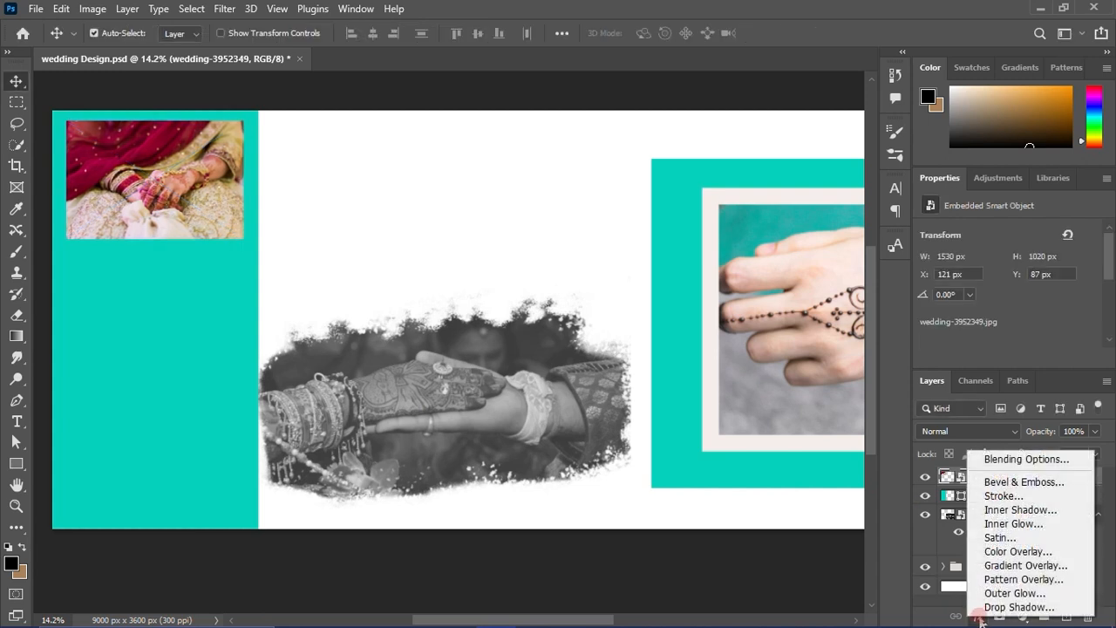
pyautogui.click(1005, 496)
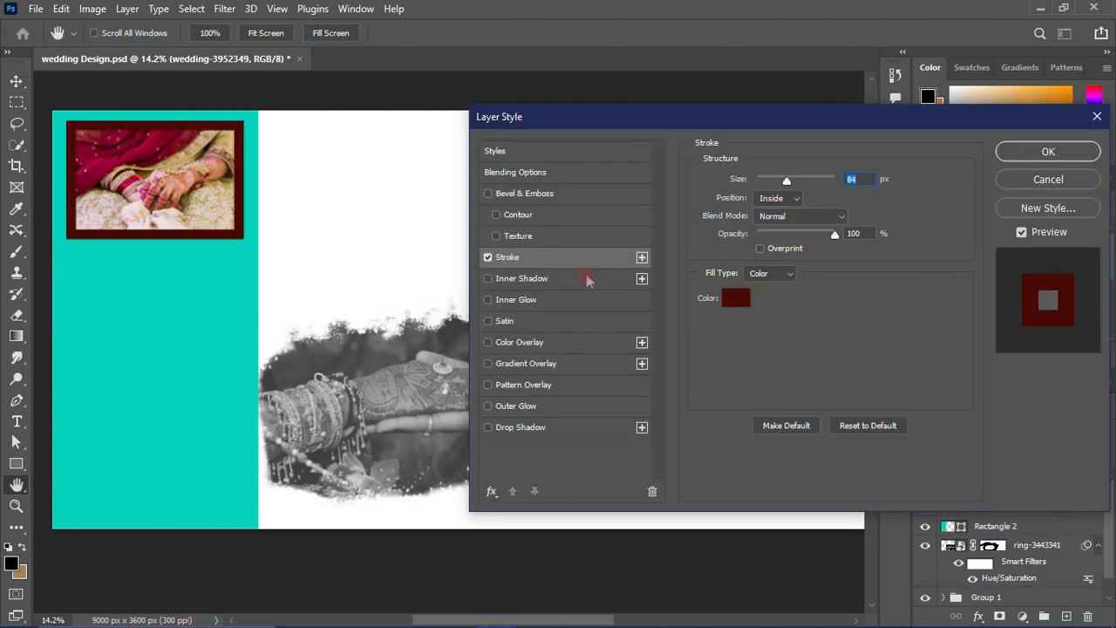
pyautogui.click(735, 298)
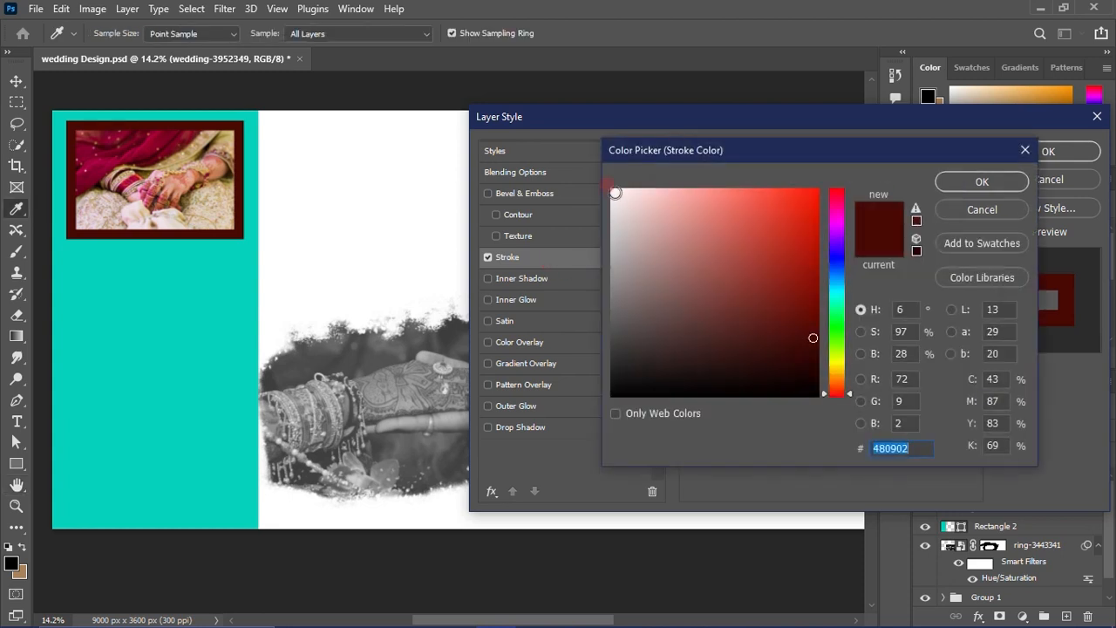
pyautogui.click(615, 192)
pyautogui.click(970, 181)
pyautogui.click(794, 200)
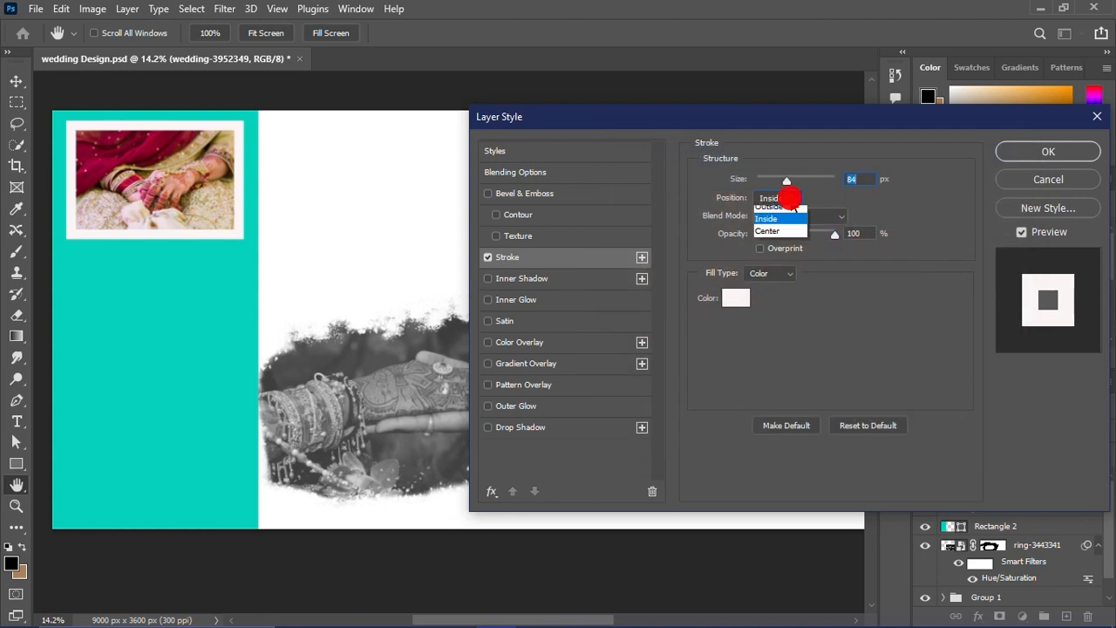
pyautogui.click(795, 197)
pyautogui.moveTo(788, 184); pyautogui.dragTo(781, 188)
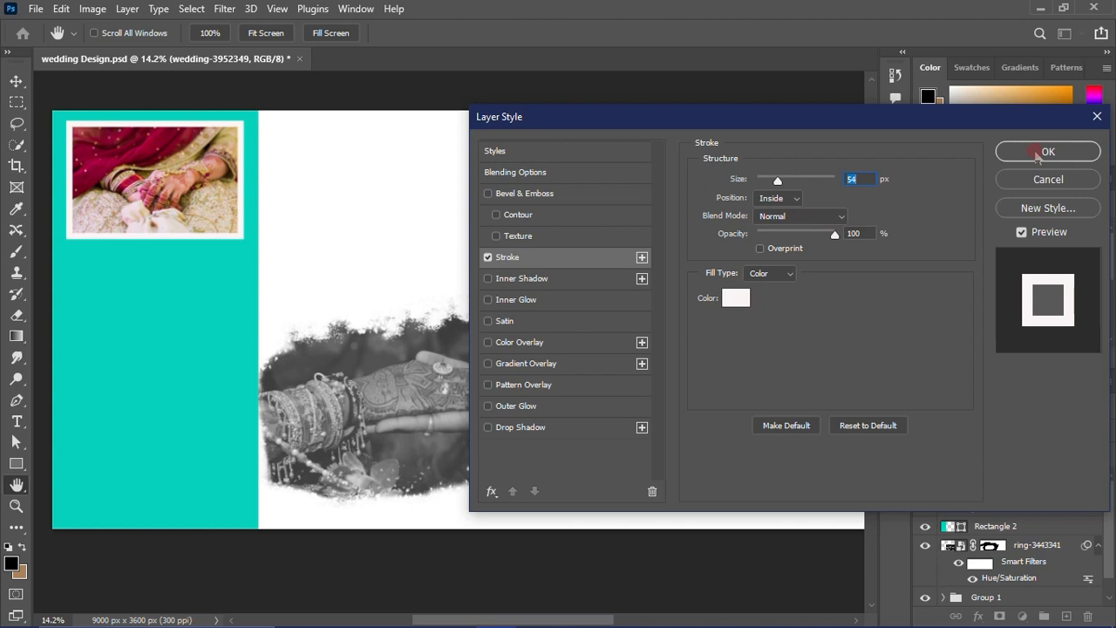
pyautogui.click(1043, 151)
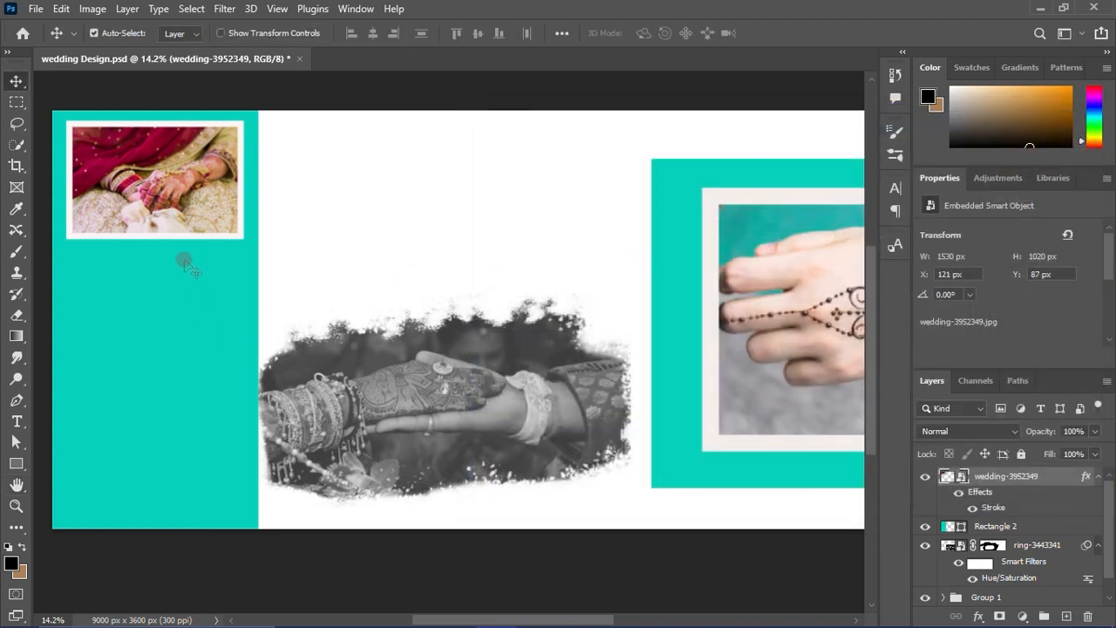
# Step: Place the female-5341694_1920 photo below the first one on the teal strip, scaled to the same 1530 x 1020 px size
pyautogui.scroll(1, 183, 255)
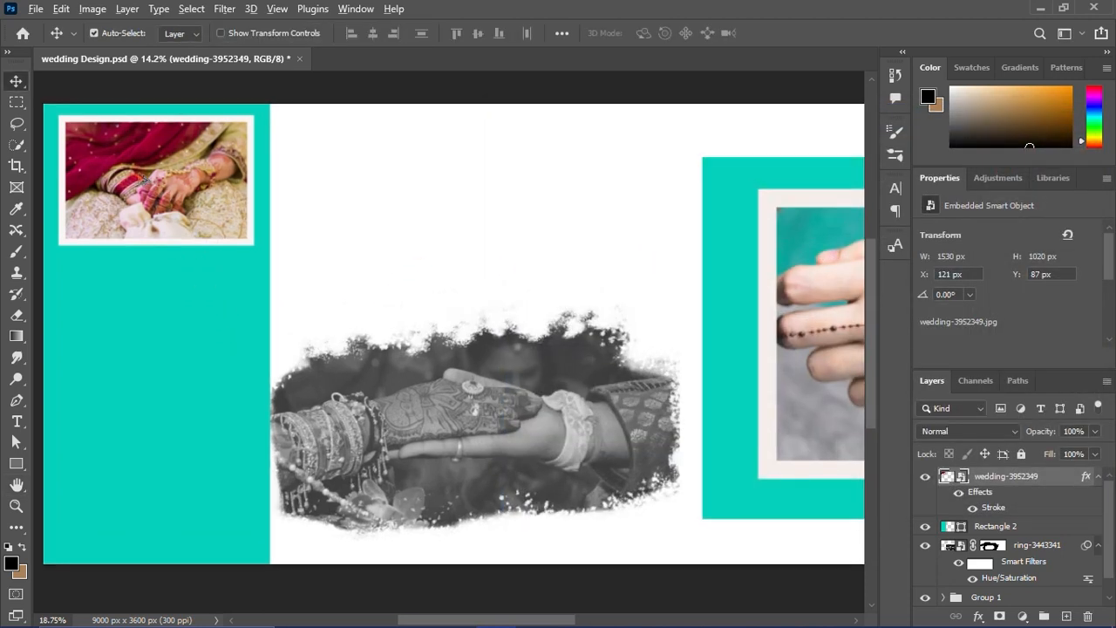
pyautogui.scroll(3, 261, 273)
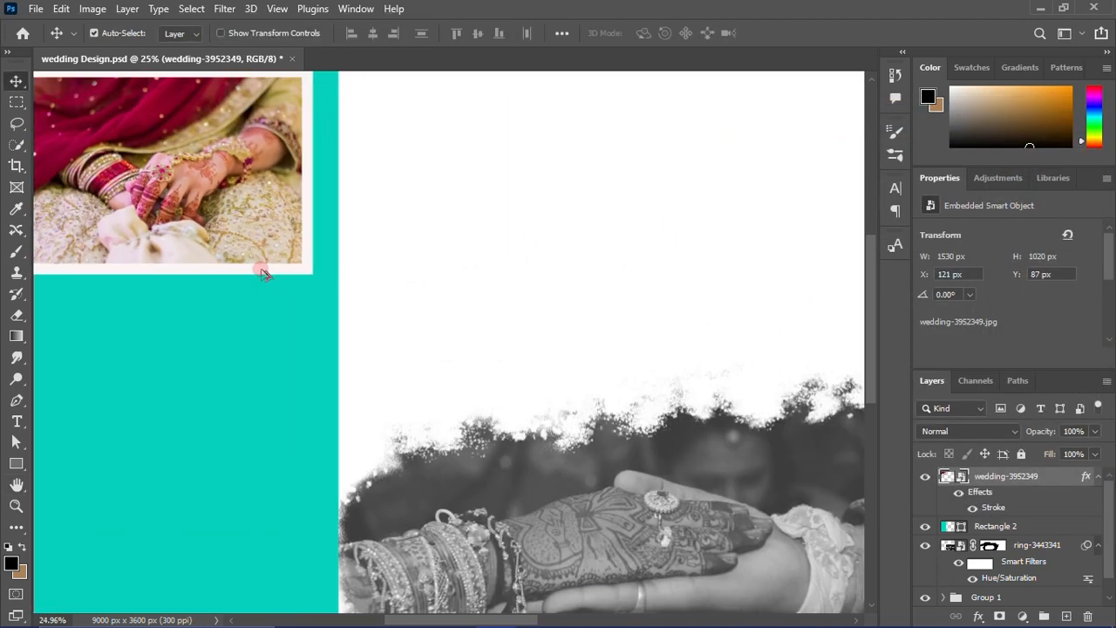
pyautogui.scroll(-4, 261, 272)
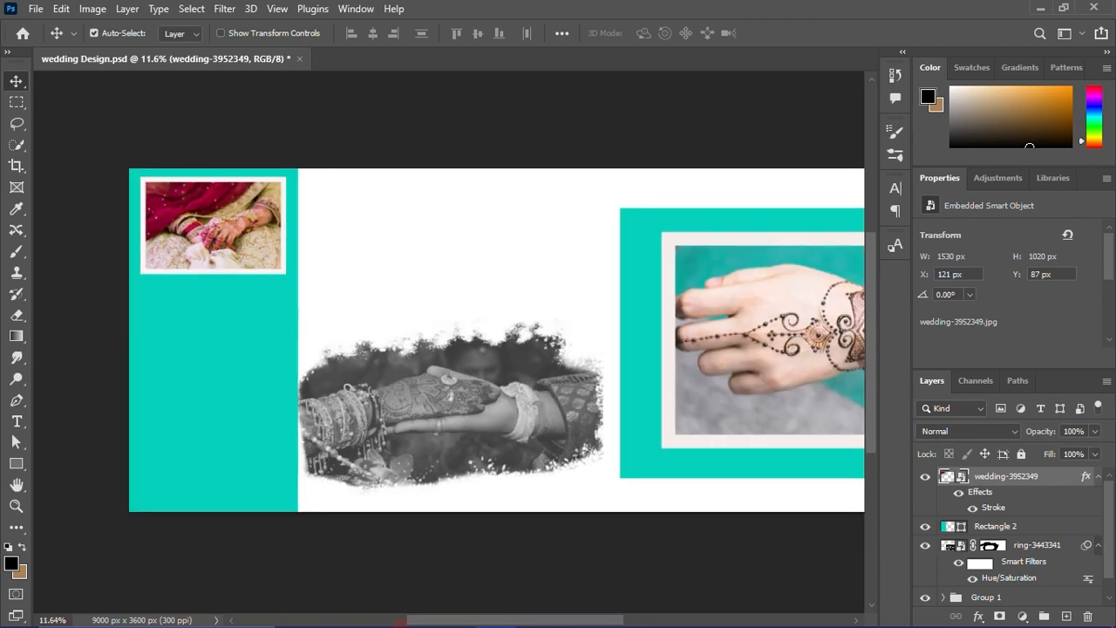
pyautogui.click(379, 614)
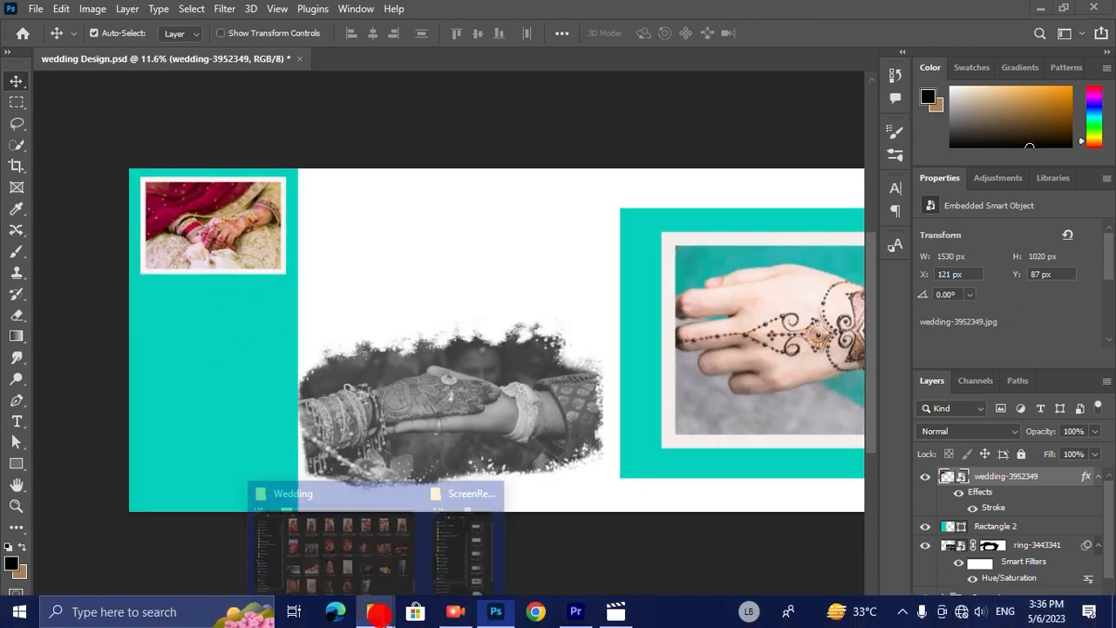
pyautogui.click(396, 540)
pyautogui.scroll(5, 424, 451)
pyautogui.scroll(5, 424, 452)
pyautogui.moveTo(545, 299); pyautogui.dragTo(218, 371)
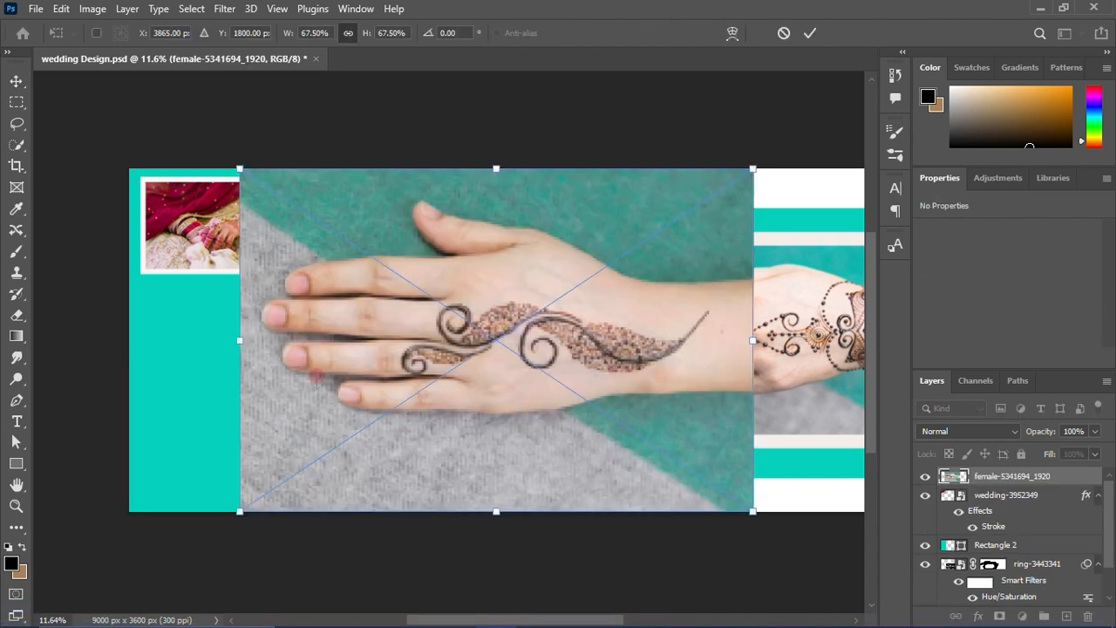
pyautogui.moveTo(753, 166); pyautogui.dragTo(424, 389)
pyautogui.moveTo(399, 445); pyautogui.dragTo(242, 337)
pyautogui.press('Return')
# Step: Add the same 54 px off-white inside Stroke to the female-5341694_1920 photo
pyautogui.click(979, 616)
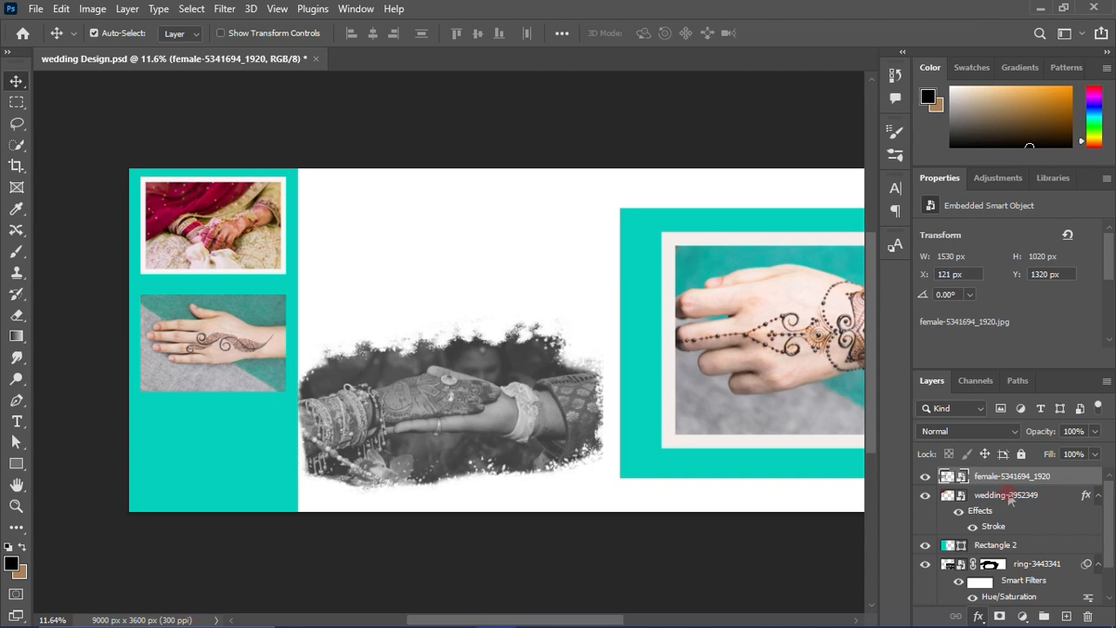
pyautogui.doubleClick(1010, 497)
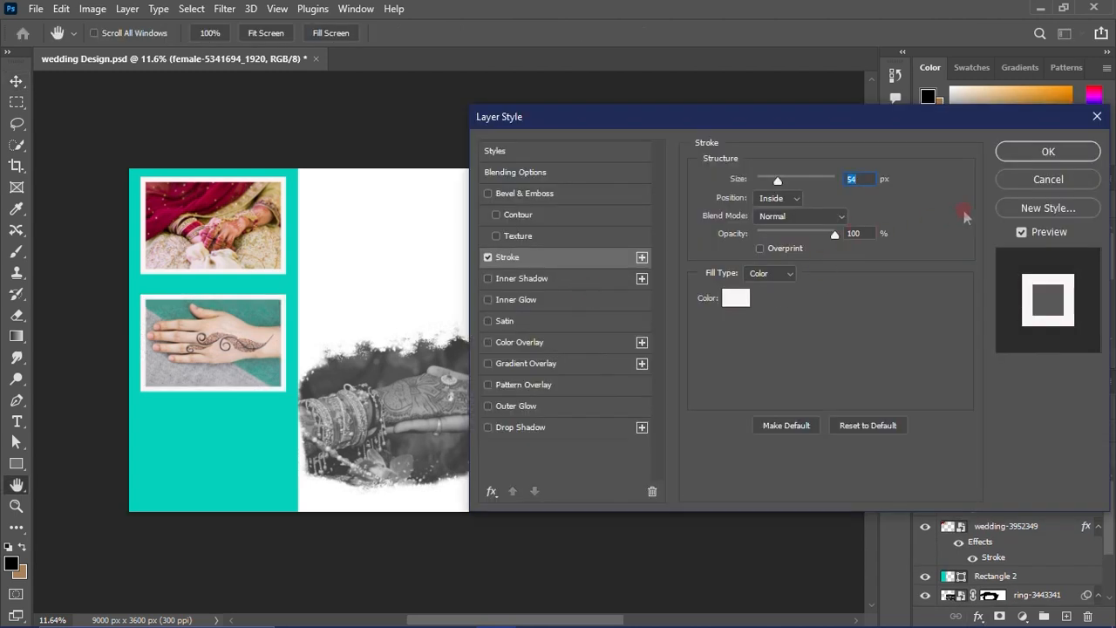
pyautogui.click(1035, 154)
# Step: Place the indian-5072866 photo at the bottom of the teal strip, scaled to 25.50% and aligned with the two photos above
pyautogui.click(375, 612)
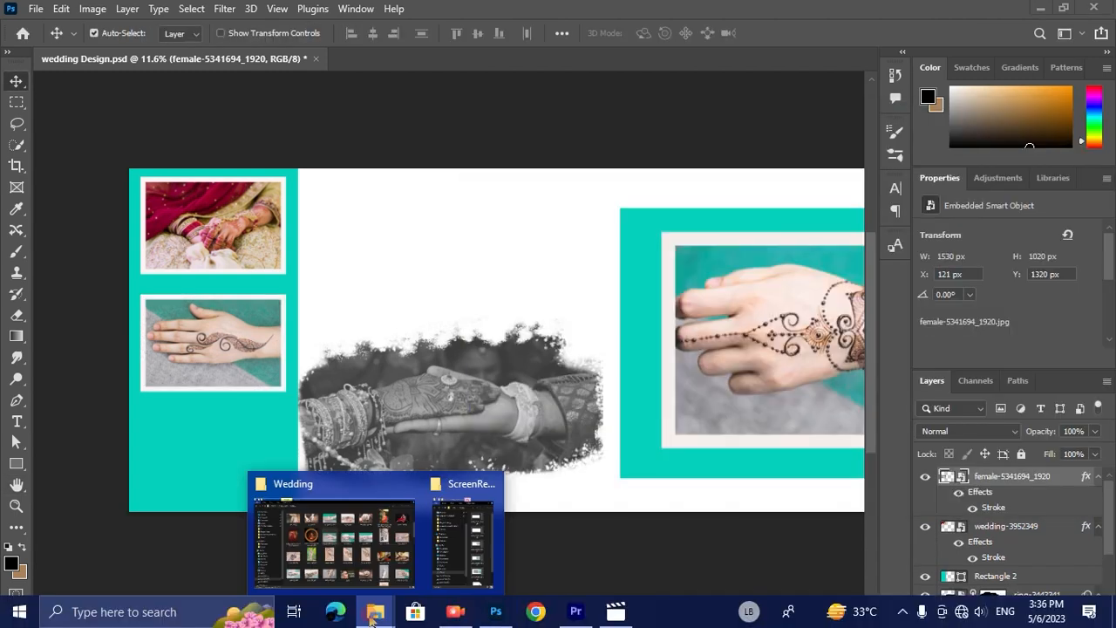
pyautogui.click(331, 527)
pyautogui.moveTo(299, 518); pyautogui.dragTo(202, 488)
pyautogui.moveTo(750, 354); pyautogui.dragTo(462, 354)
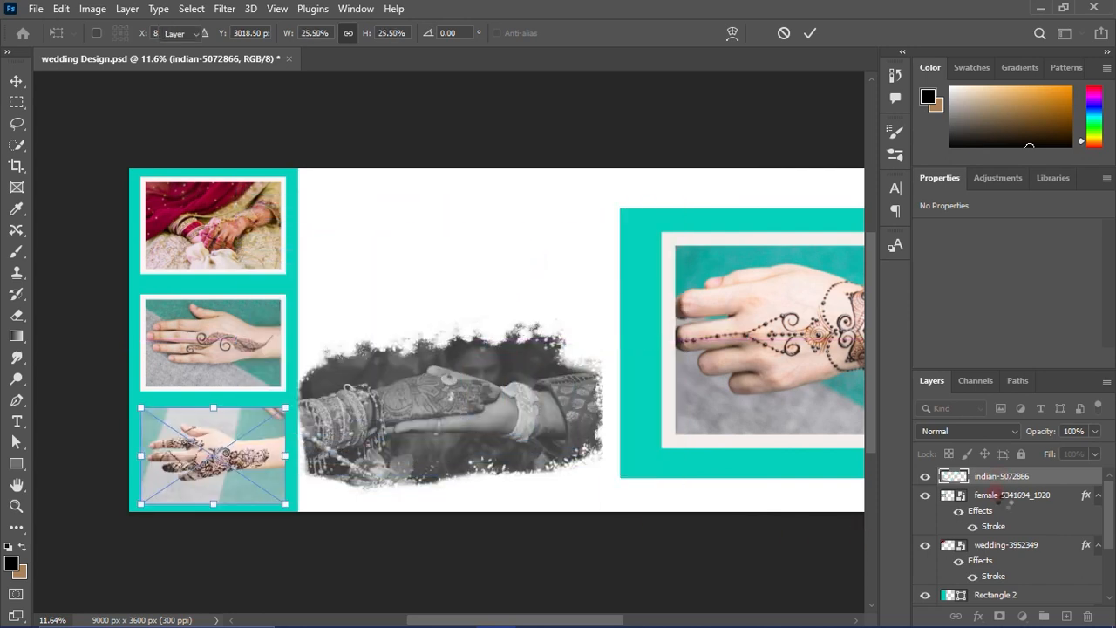
# Step: Apply a 54 px off-white inside Stroke to the indian-5072866 photo
pyautogui.click(977, 616)
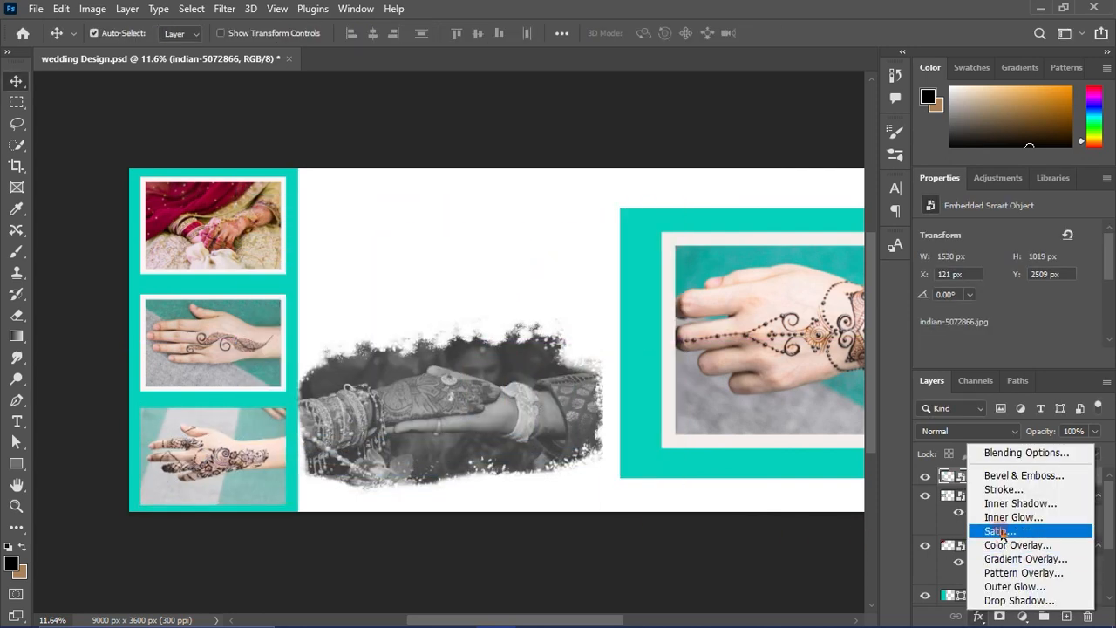
pyautogui.click(1004, 491)
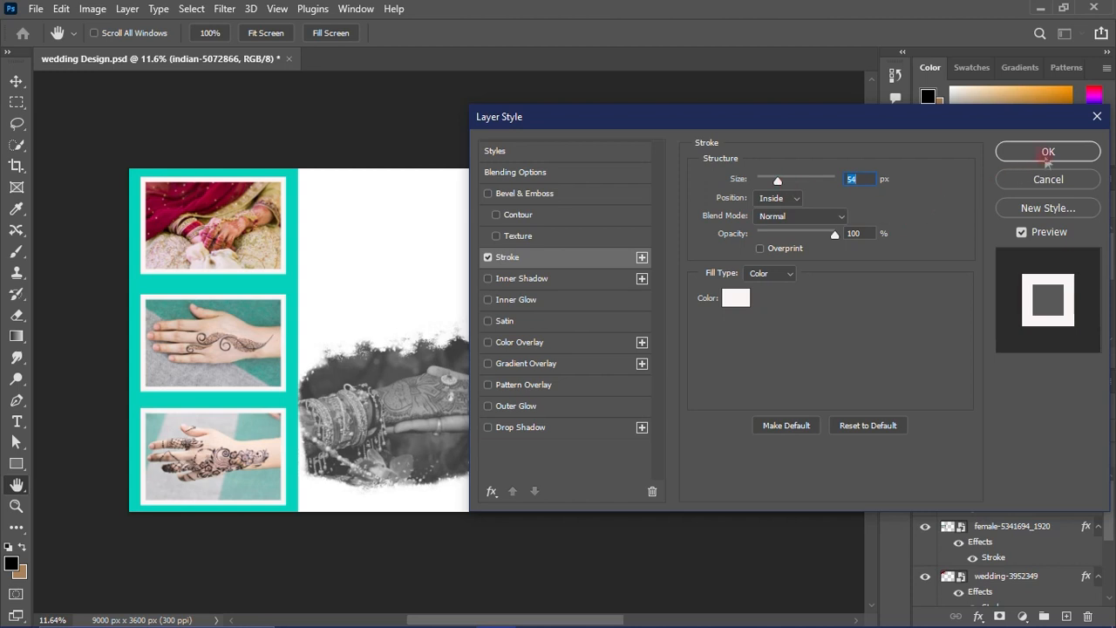
pyautogui.click(1049, 154)
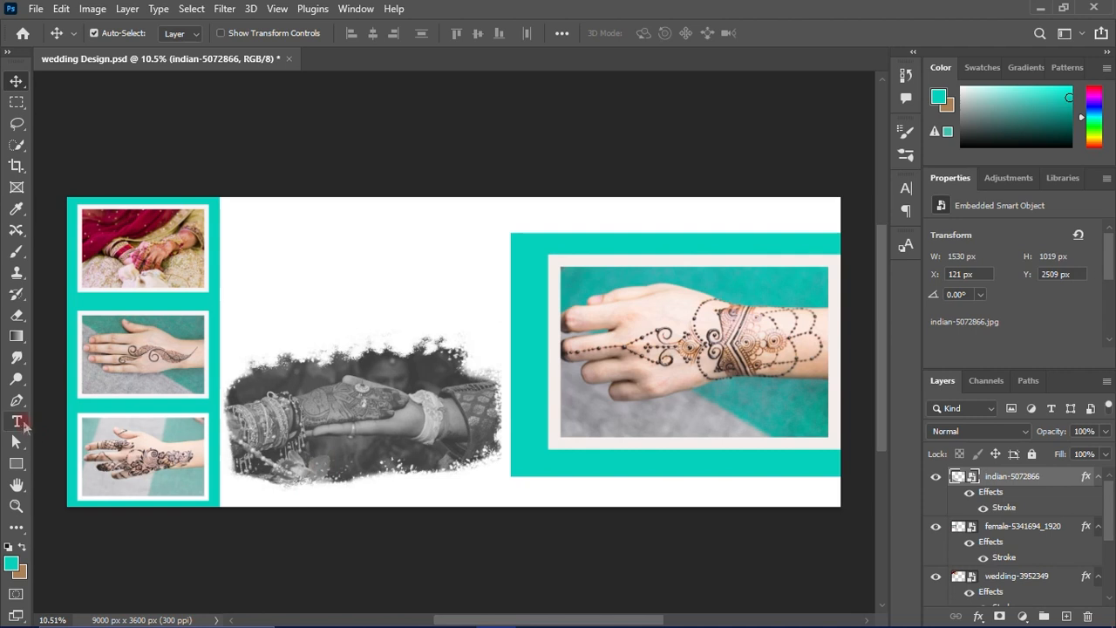
# Step: Set up the Horizontal Type tool with a 24 pt size and off-white text color fdf8f8
pyautogui.click(17, 422)
pyautogui.rightClick(18, 421)
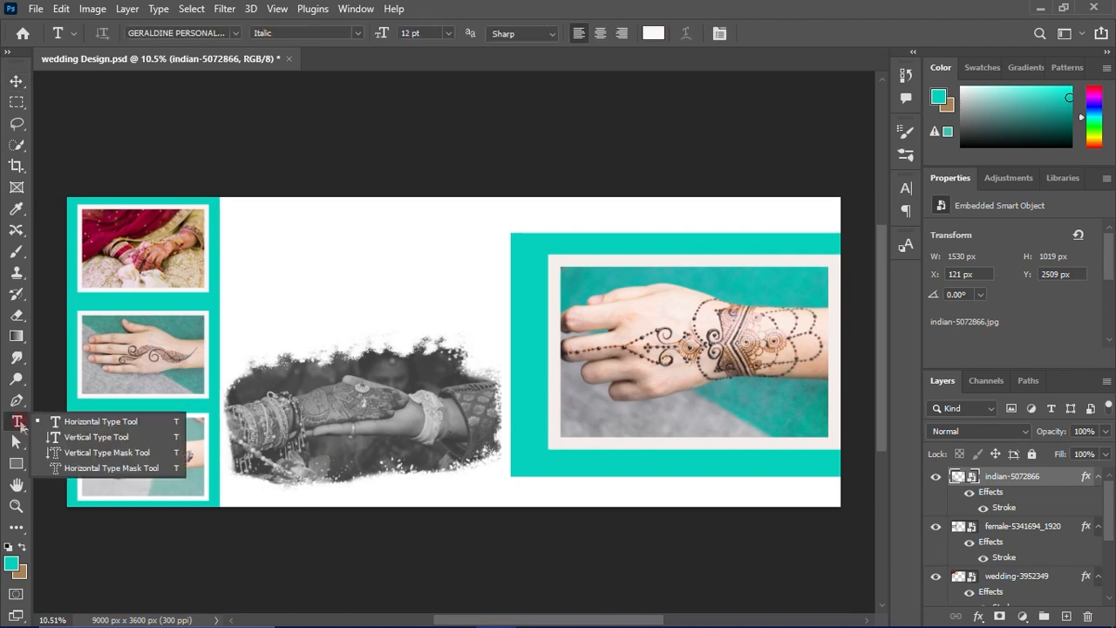
pyautogui.click(103, 423)
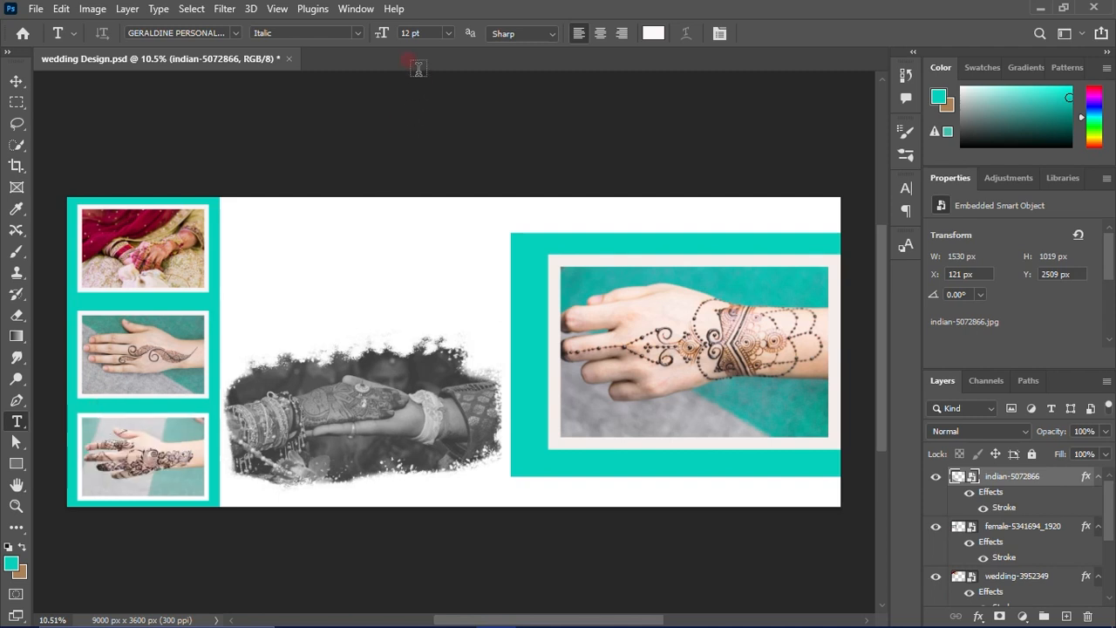
pyautogui.click(450, 34)
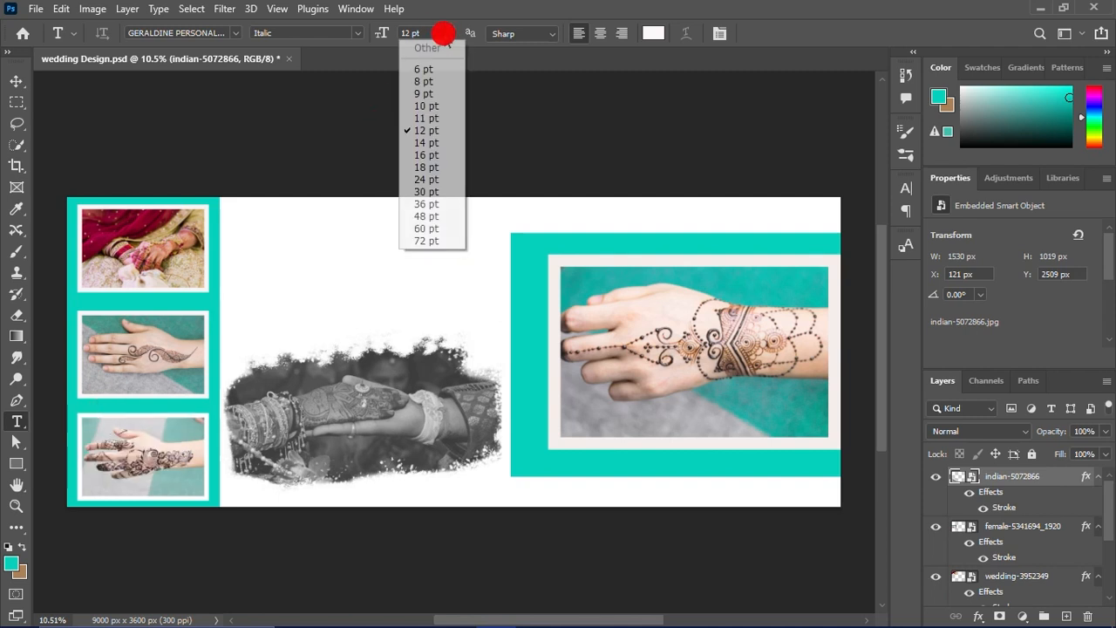
pyautogui.click(434, 179)
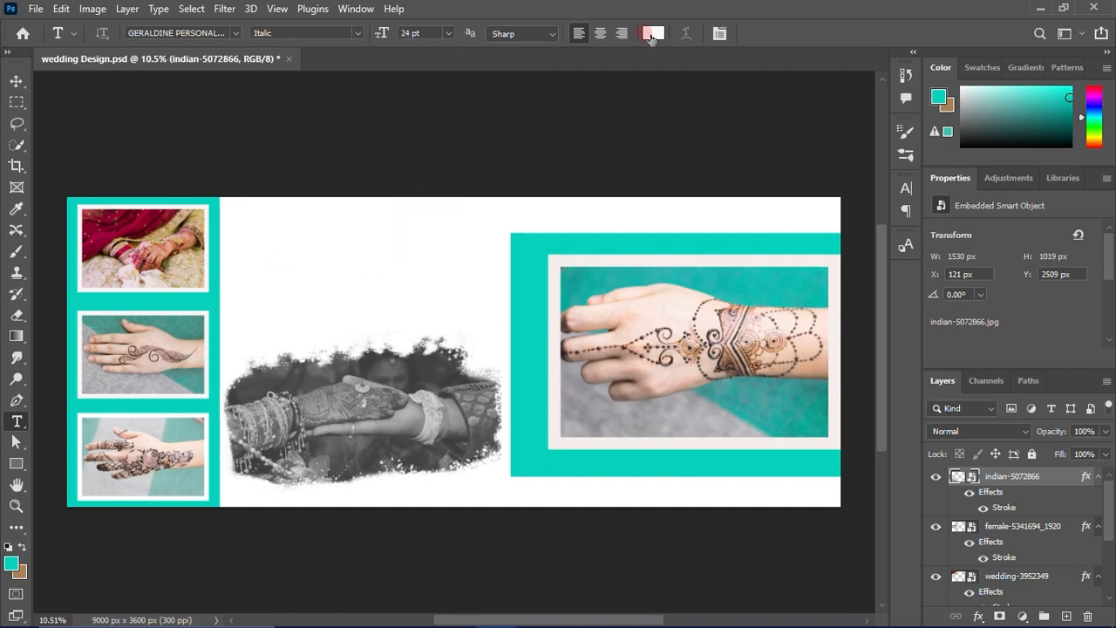
pyautogui.click(653, 35)
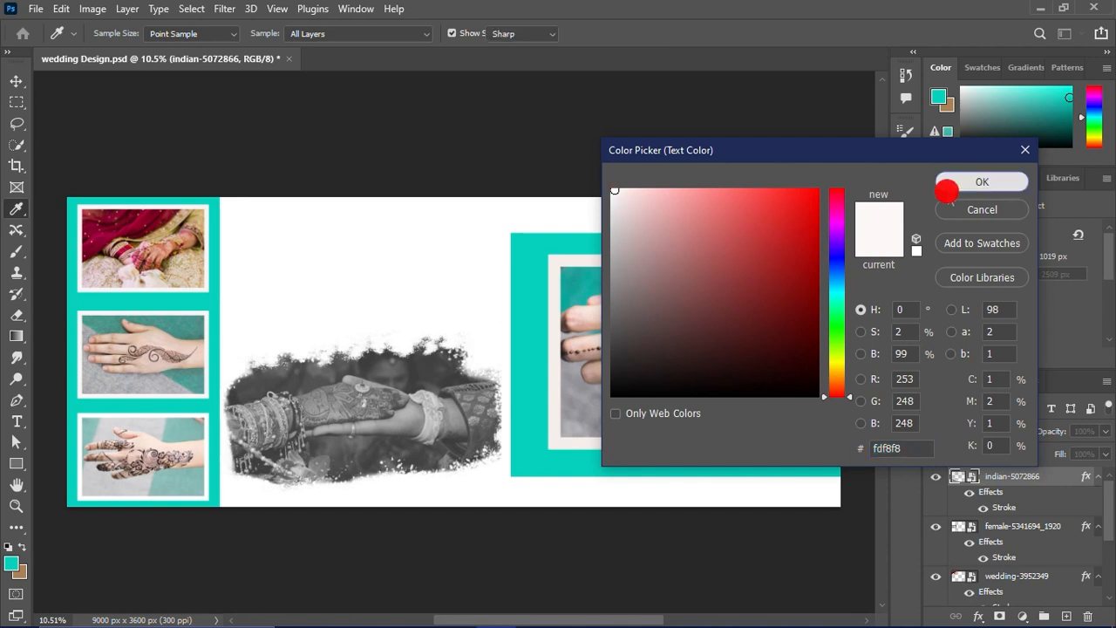
pyautogui.click(964, 188)
pyautogui.scroll(2, 273, 240)
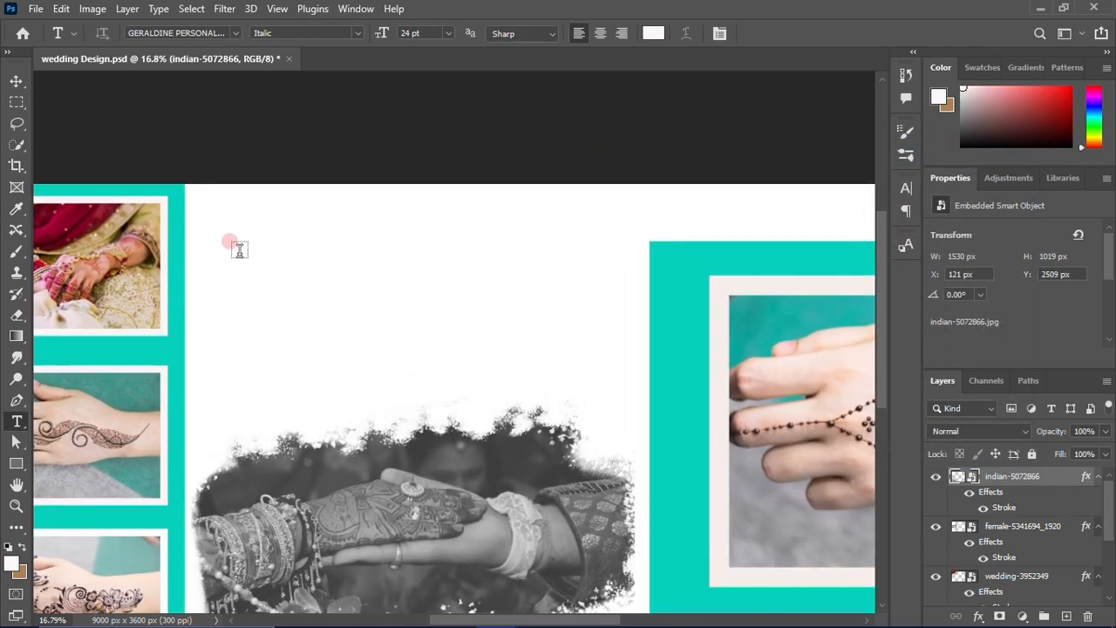
# Step: Add the text "Mehandi Day" in the white area above the faded ring photo
pyautogui.click(239, 250)
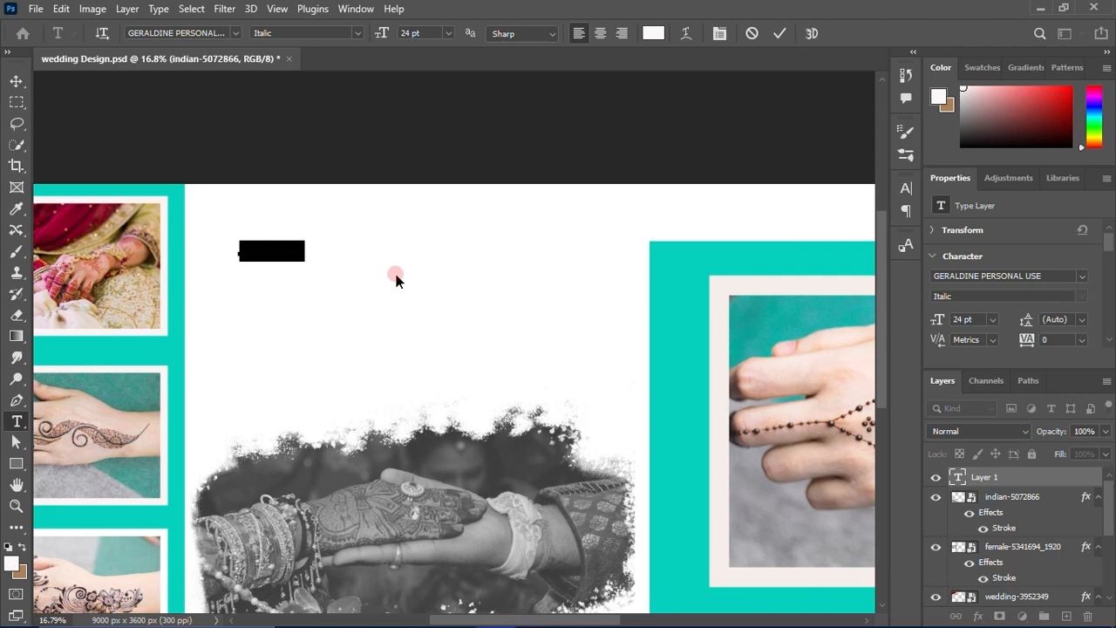
pyautogui.write('W')
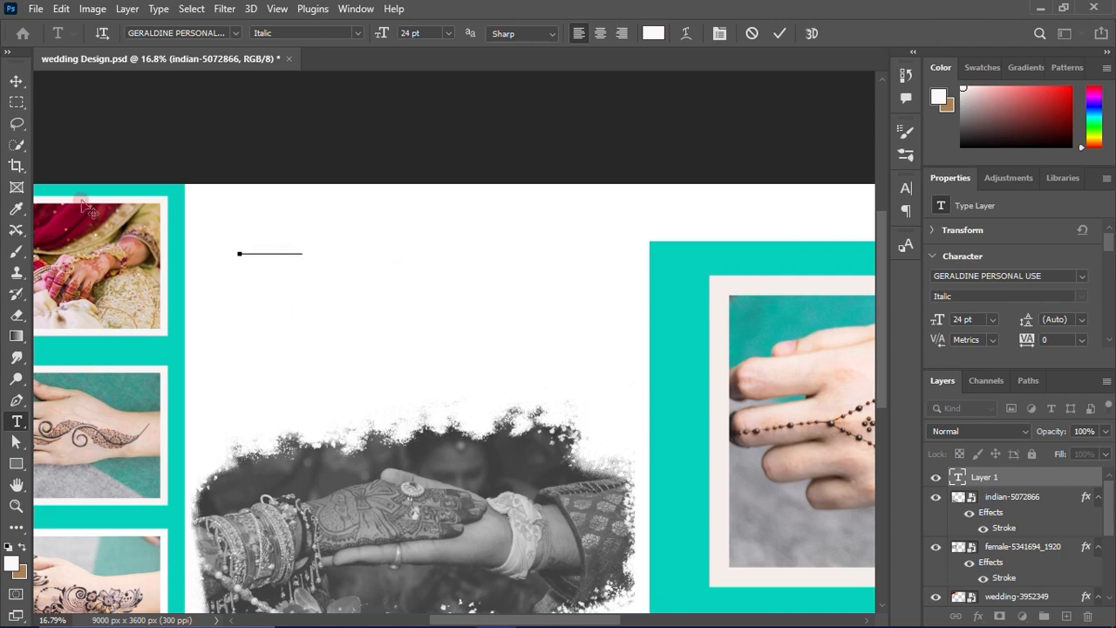
pyautogui.click(17, 81)
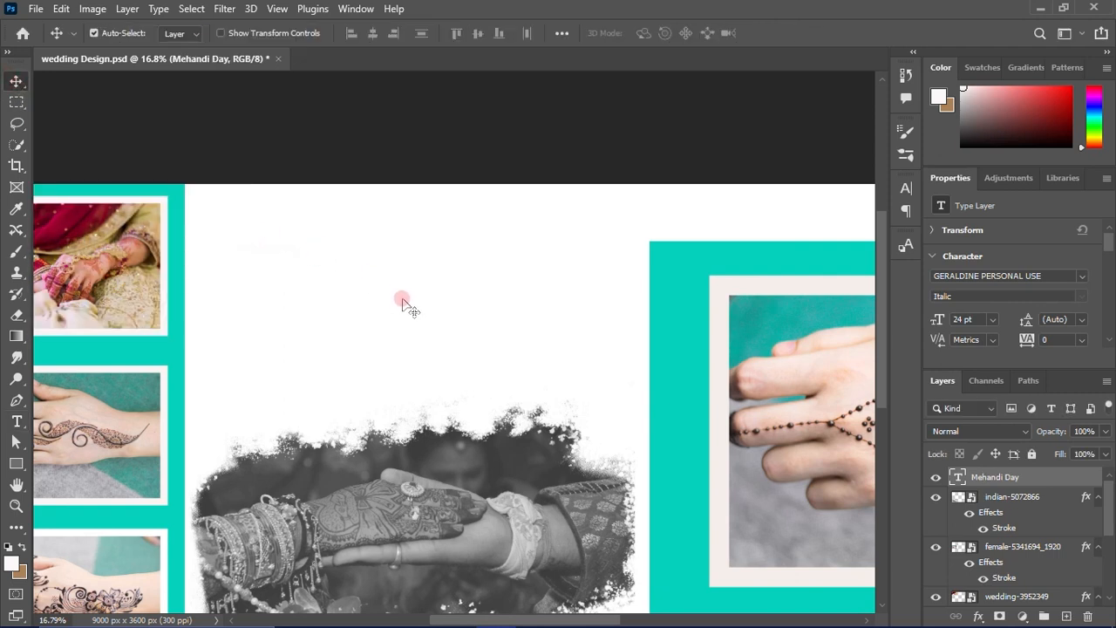
# Step: Scale the Mehandi Day text to 678.25% so it spans the white area between the teal strip and the teal frame
pyautogui.hotkey('ctrl', 't')
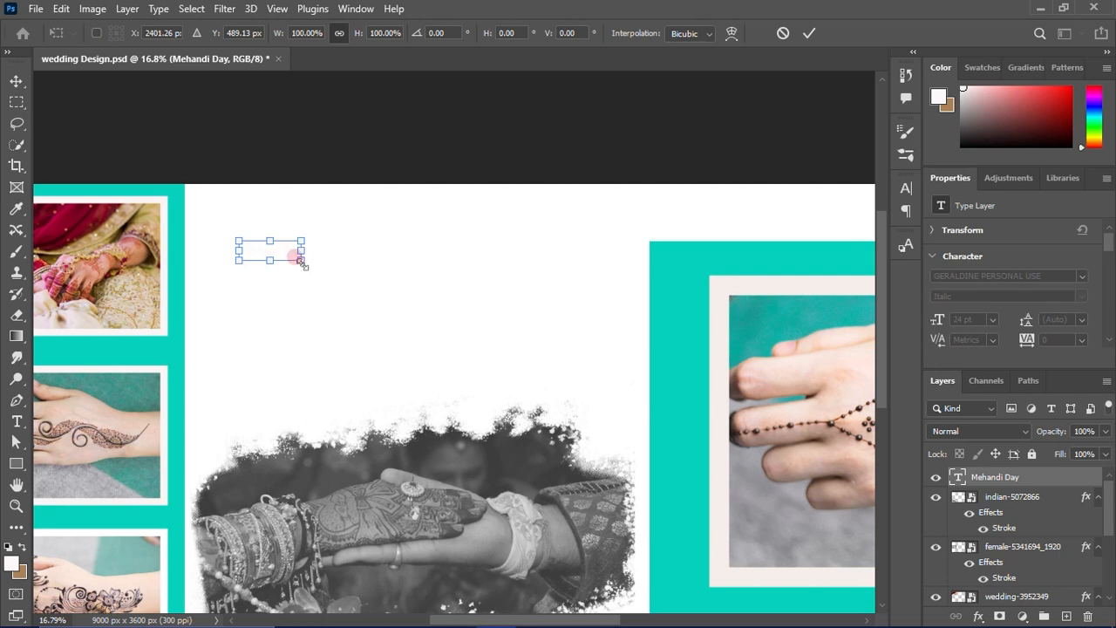
pyautogui.moveTo(301, 260); pyautogui.dragTo(632, 418)
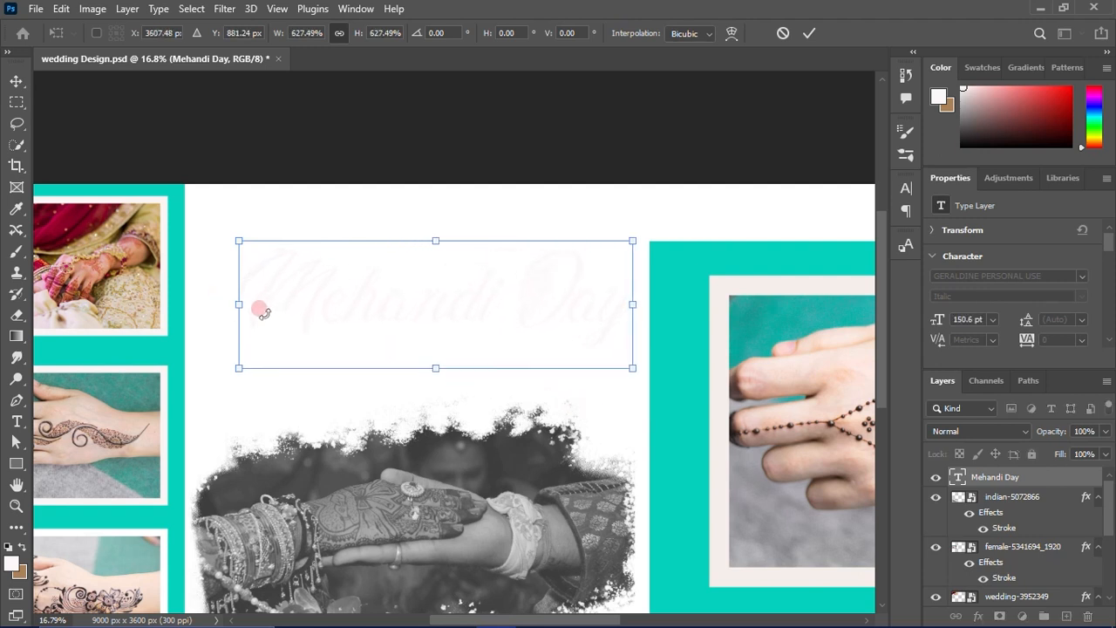
pyautogui.moveTo(239, 304); pyautogui.dragTo(206, 306)
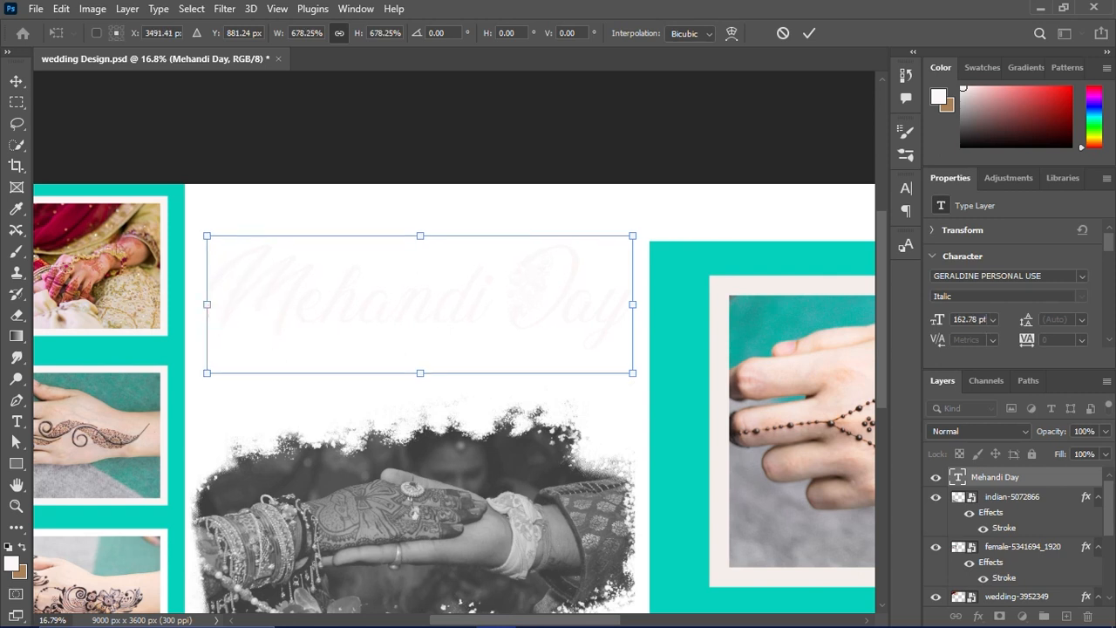
pyautogui.click(17, 82)
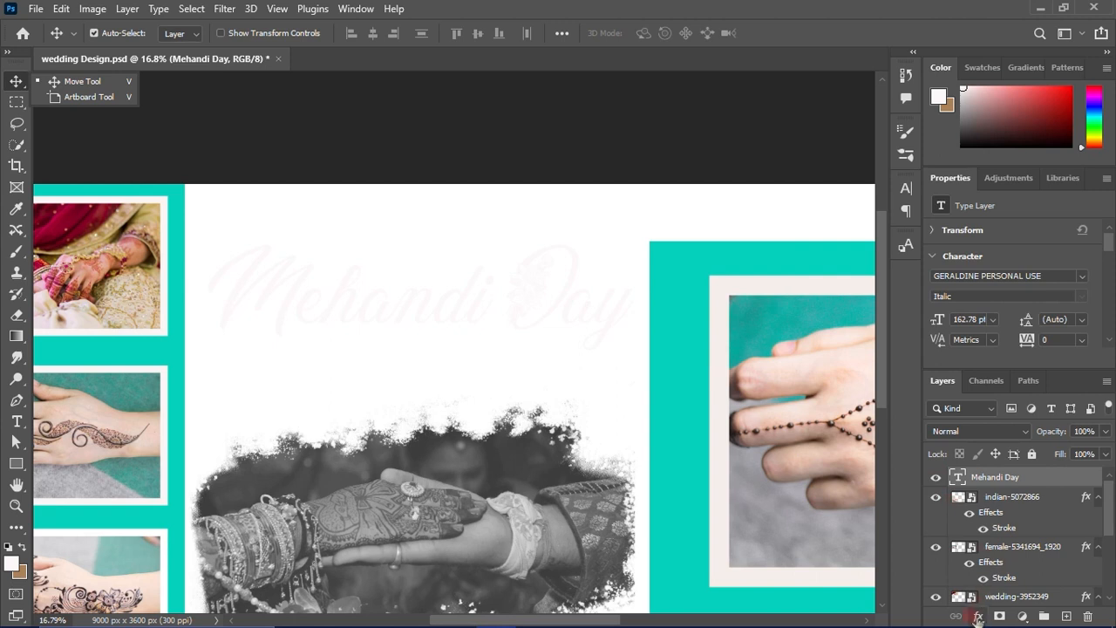
# Step: Add a black Drop Shadow to the Mehandi Day text with Normal blending, 100% opacity, 90° angle, 21 px distance and 18 px size
pyautogui.click(978, 616)
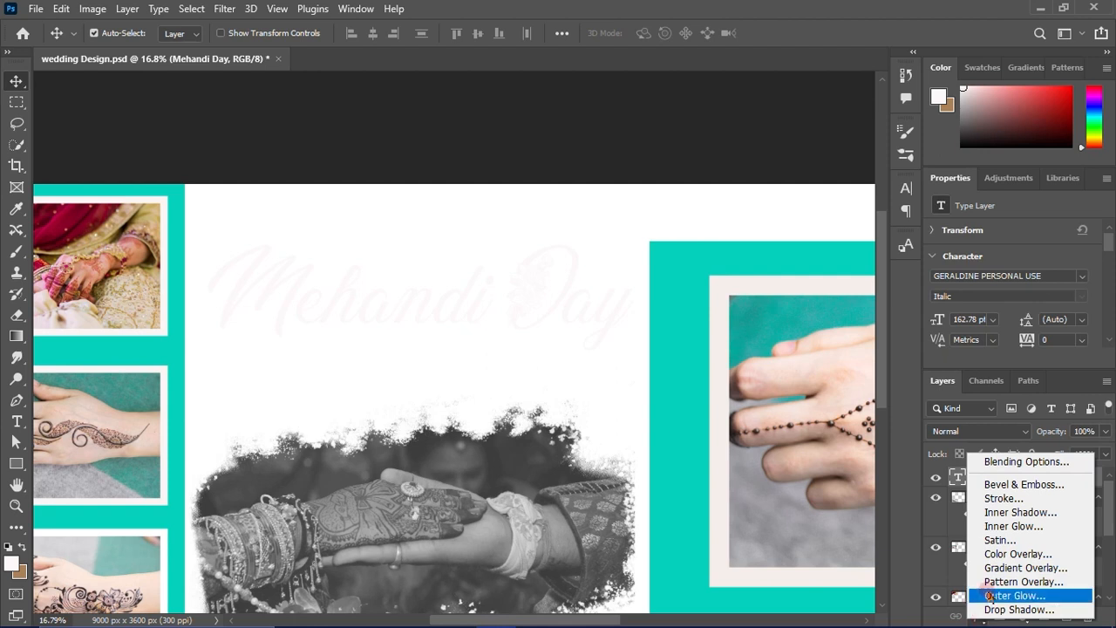
pyautogui.click(1024, 469)
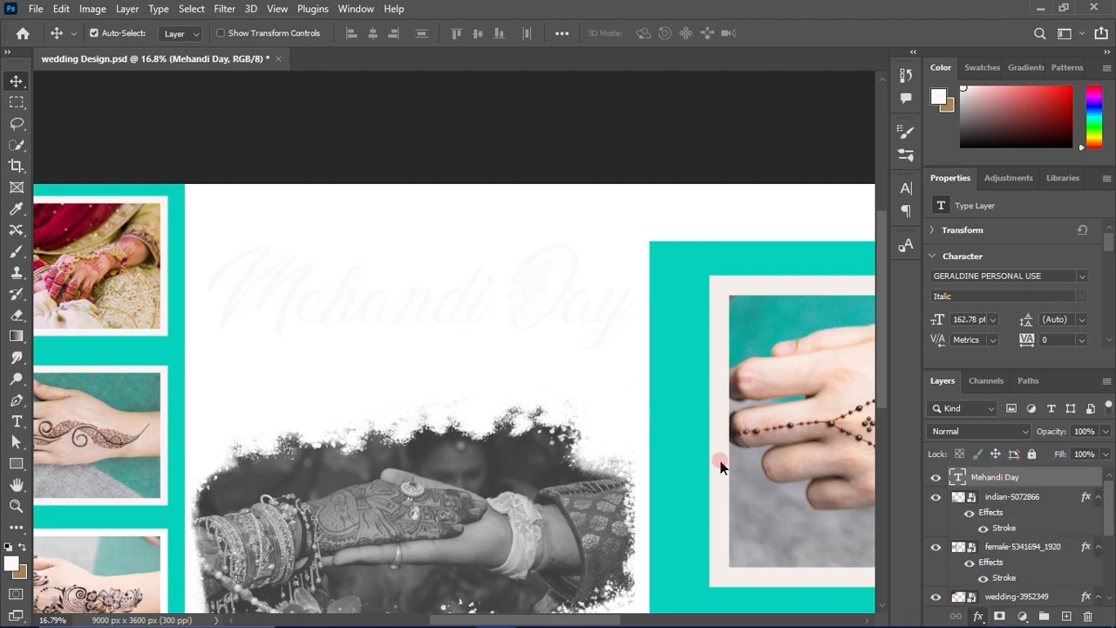
pyautogui.click(586, 427)
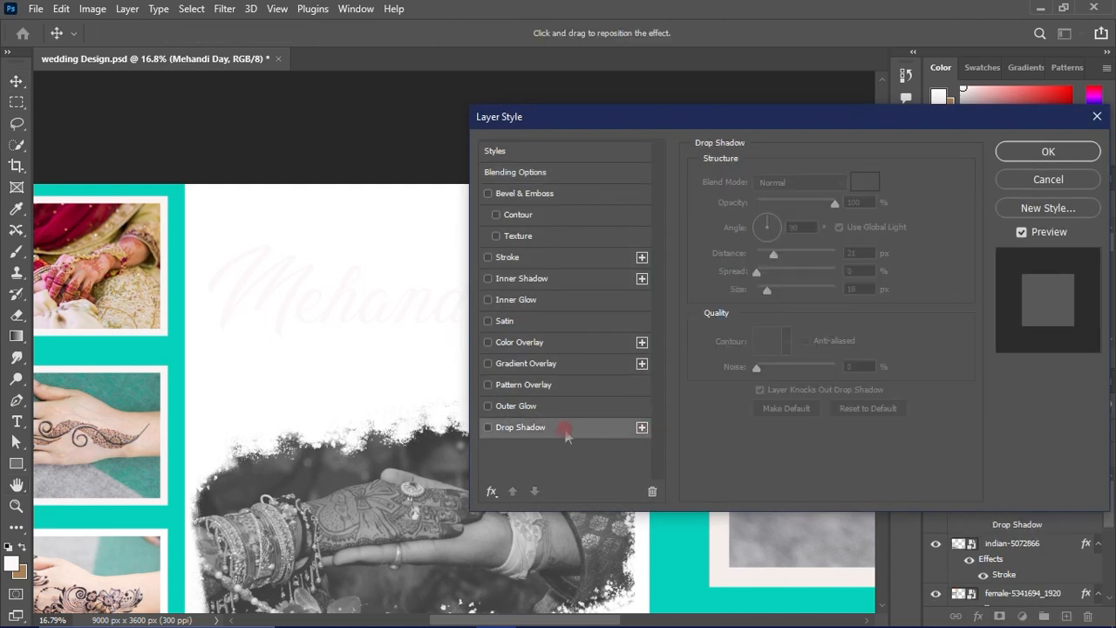
pyautogui.click(561, 431)
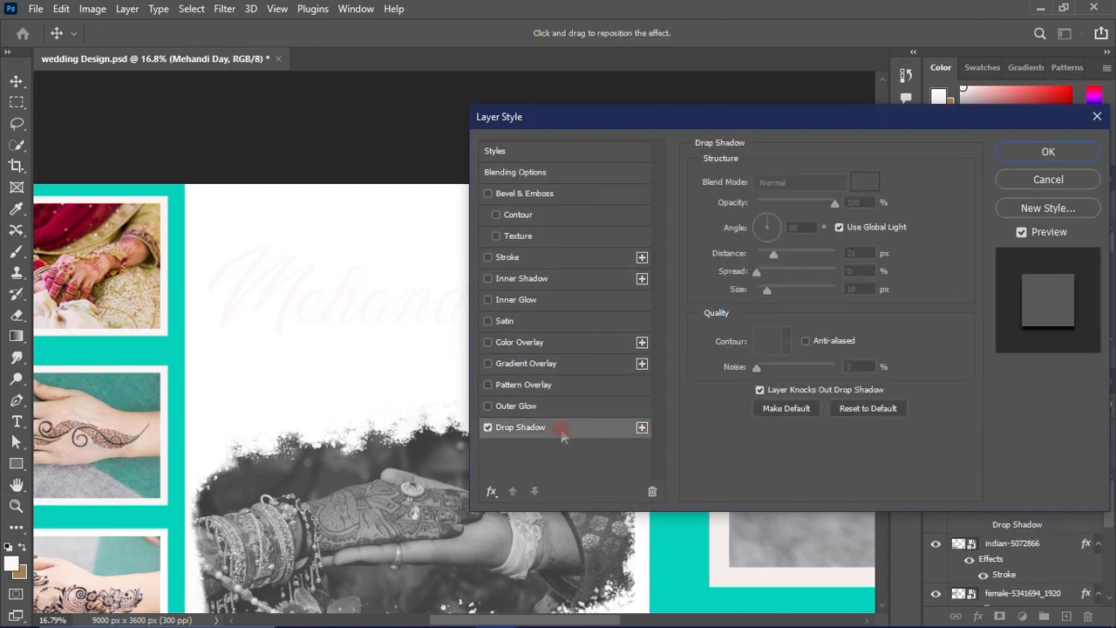
pyautogui.click(803, 185)
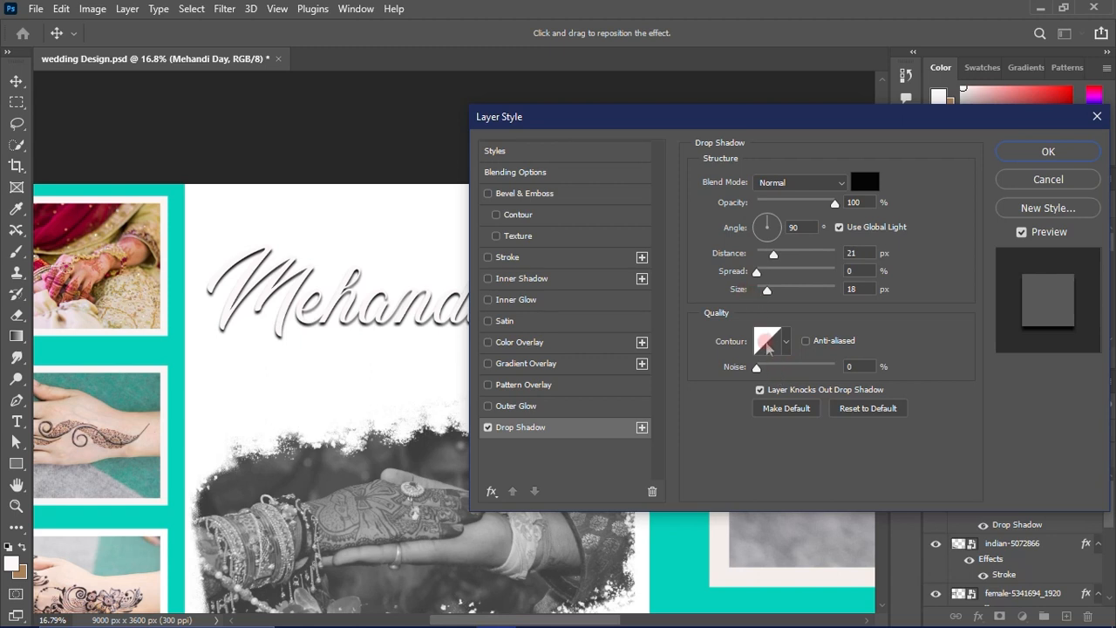
# Step: Add an Outer Glow to the Mehandi Day text at 97% opacity, sampling its color from the teal strip
pyautogui.click(565, 410)
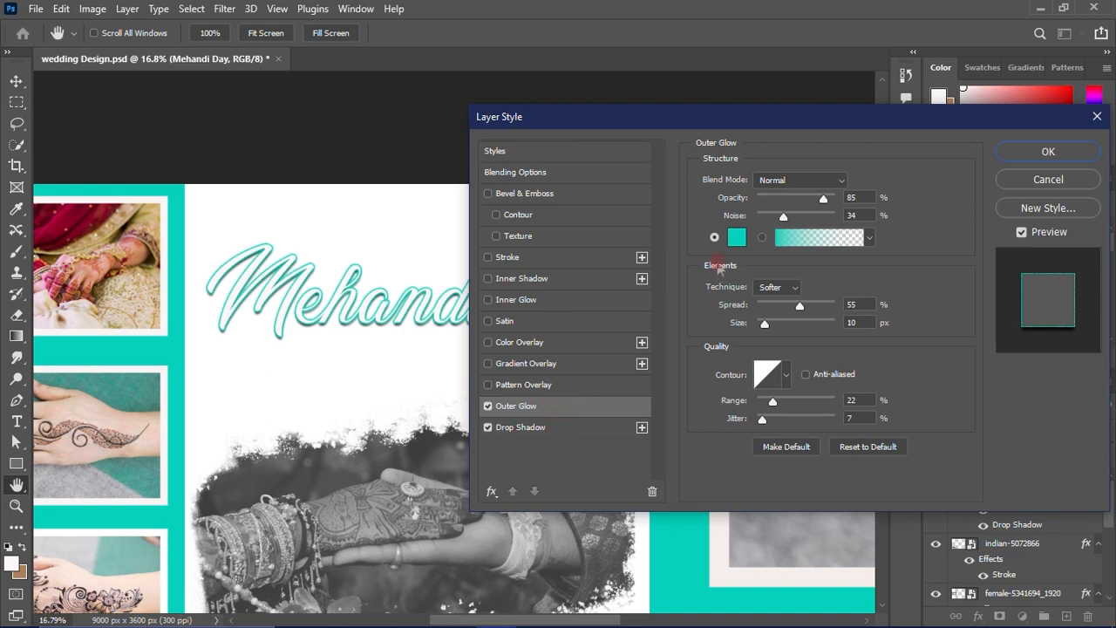
pyautogui.moveTo(823, 202); pyautogui.dragTo(832, 202)
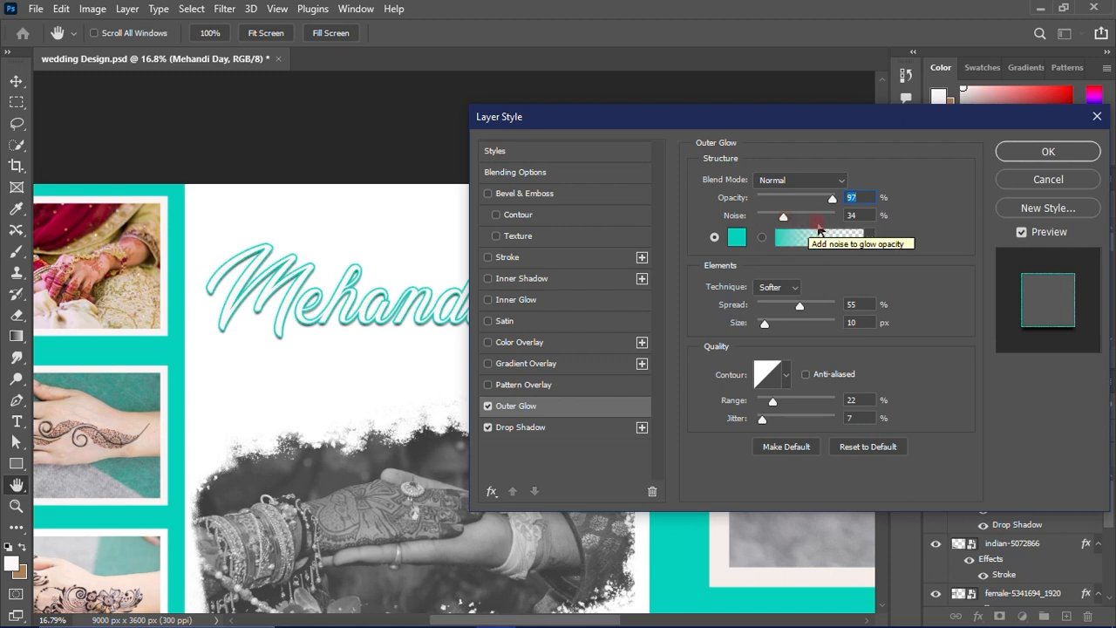
pyautogui.click(738, 239)
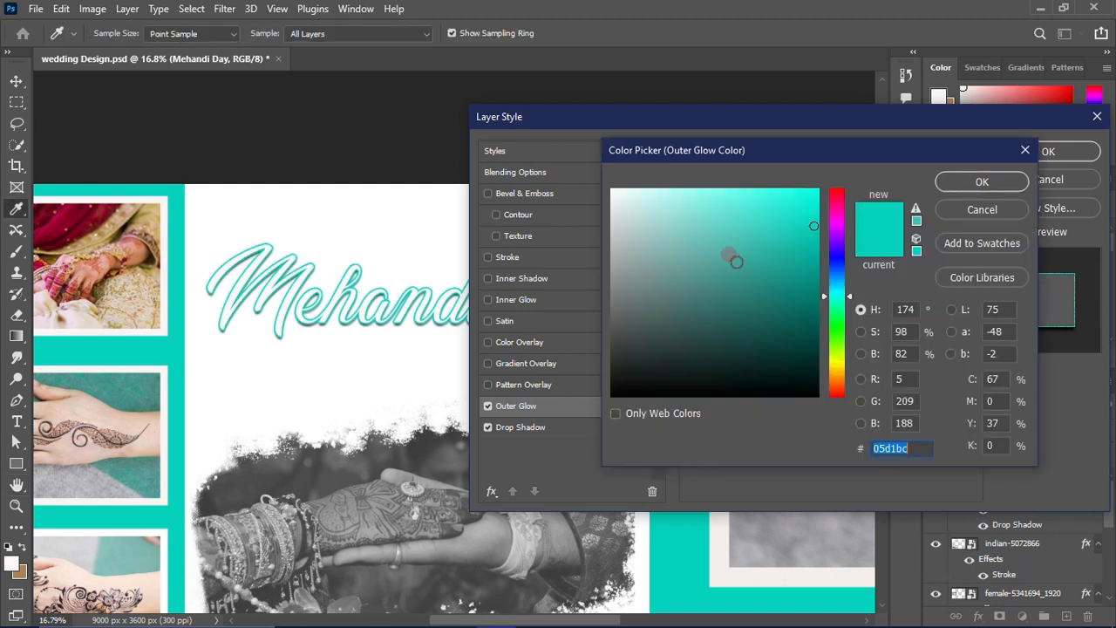
pyautogui.click(168, 331)
pyautogui.click(959, 185)
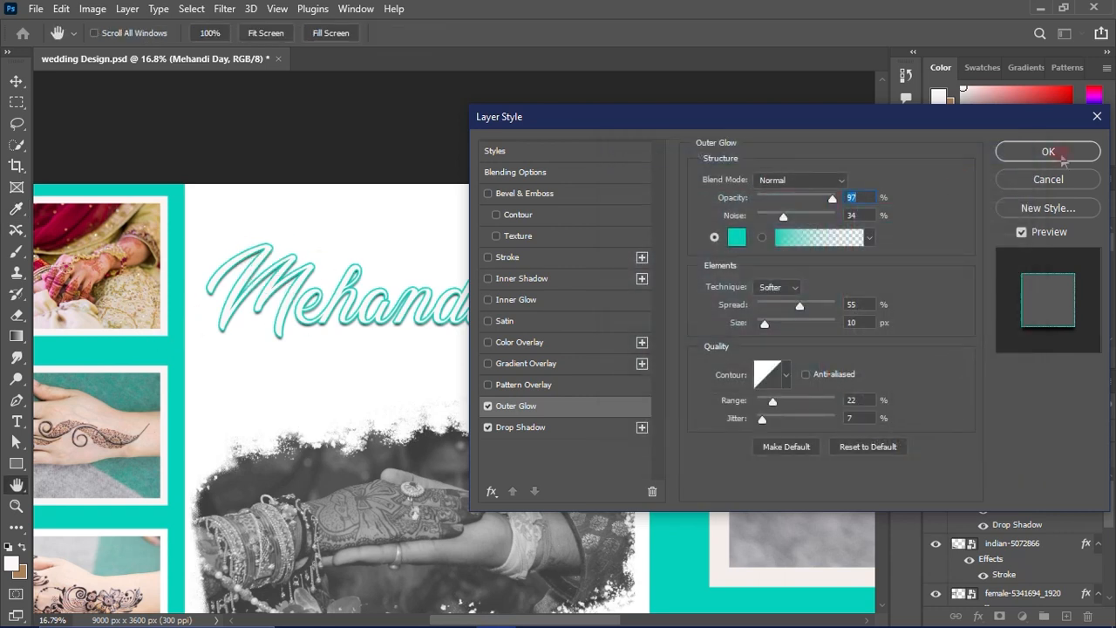
pyautogui.click(1050, 152)
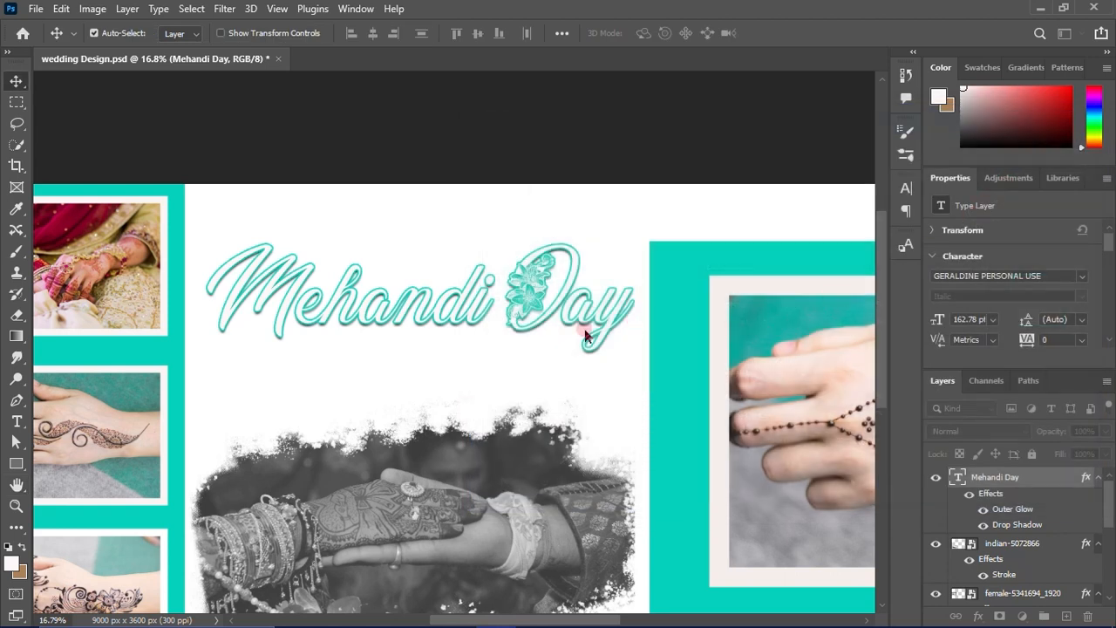
# Step: Examine the styled Mehandi Day title up close and within the layout of the whole spread
pyautogui.scroll(-1, 464, 336)
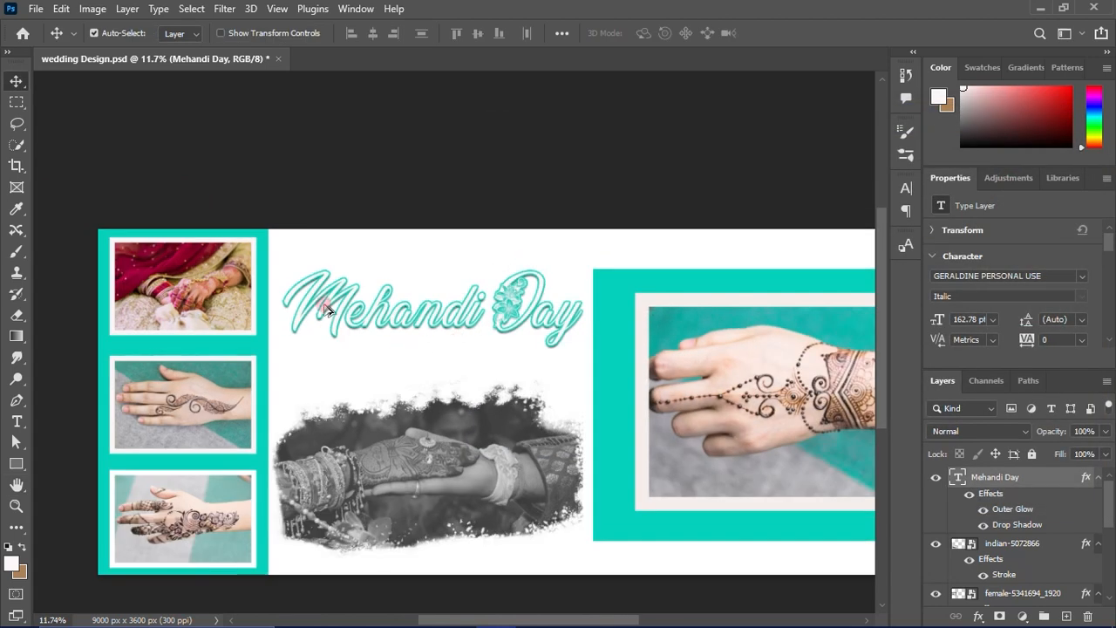
pyautogui.scroll(2, 330, 307)
pyautogui.scroll(1, 344, 301)
pyautogui.scroll(-2, 467, 382)
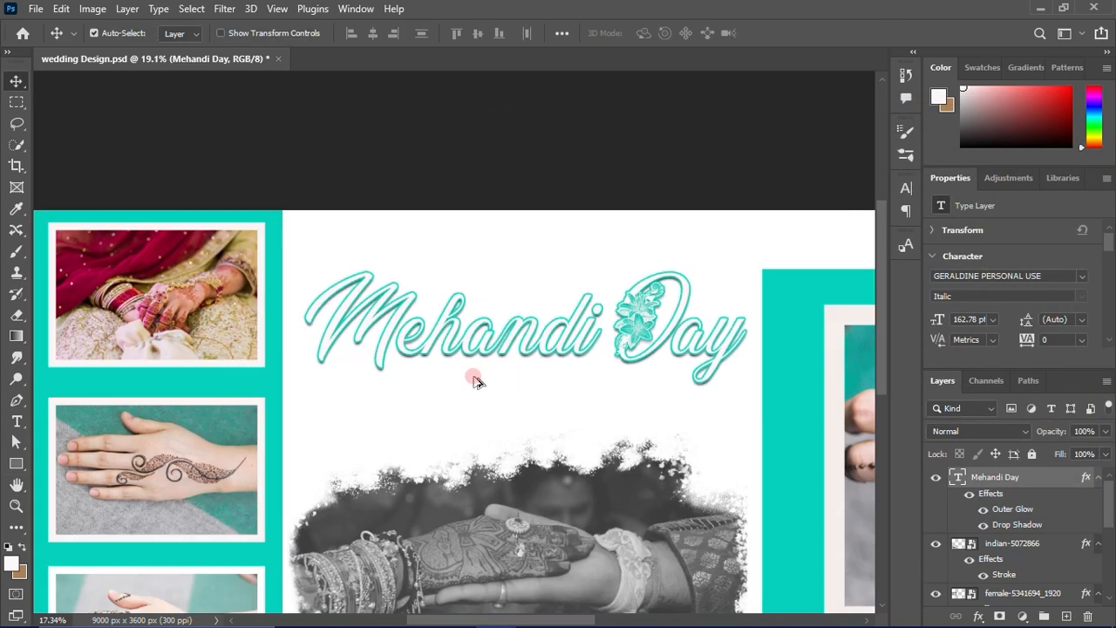
pyautogui.scroll(-1, 464, 384)
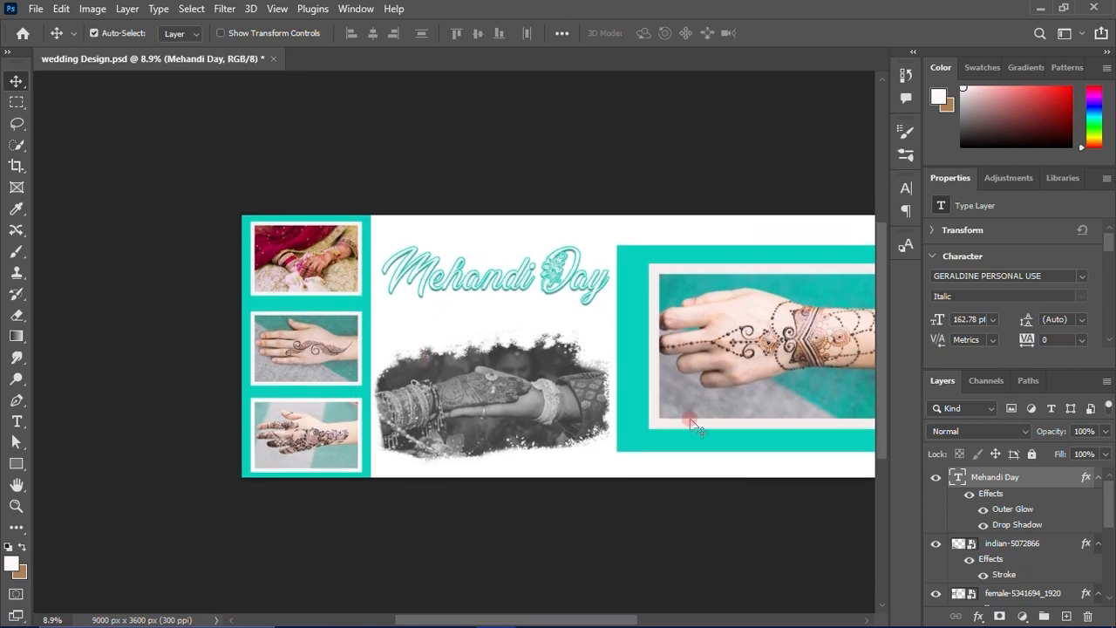
pyautogui.moveTo(747, 414); pyautogui.dragTo(611, 416)
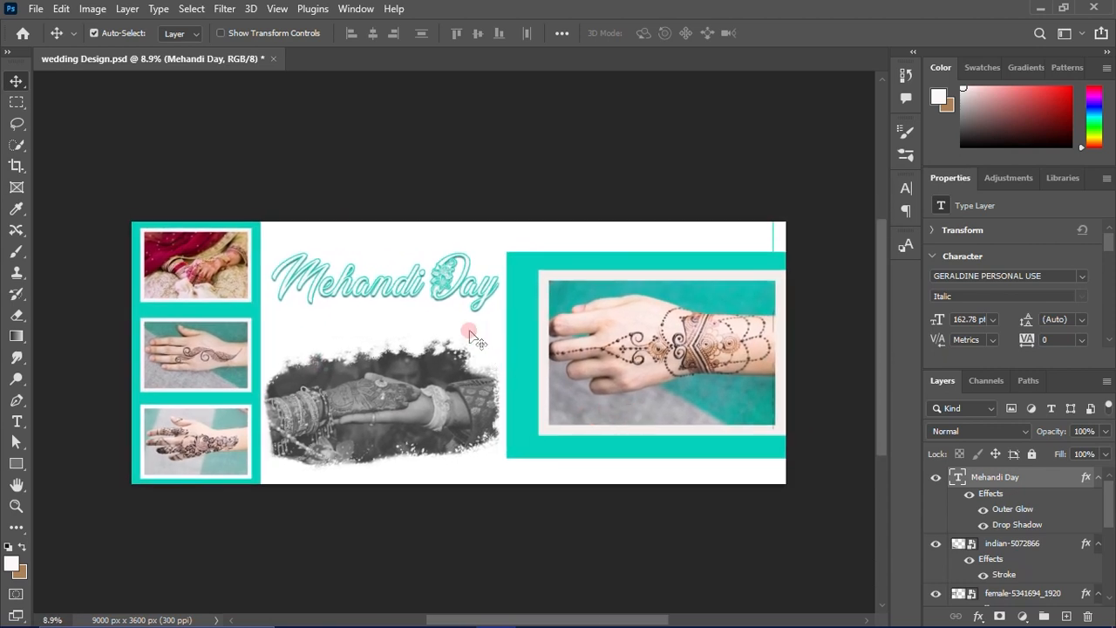
pyautogui.scroll(1, 480, 345)
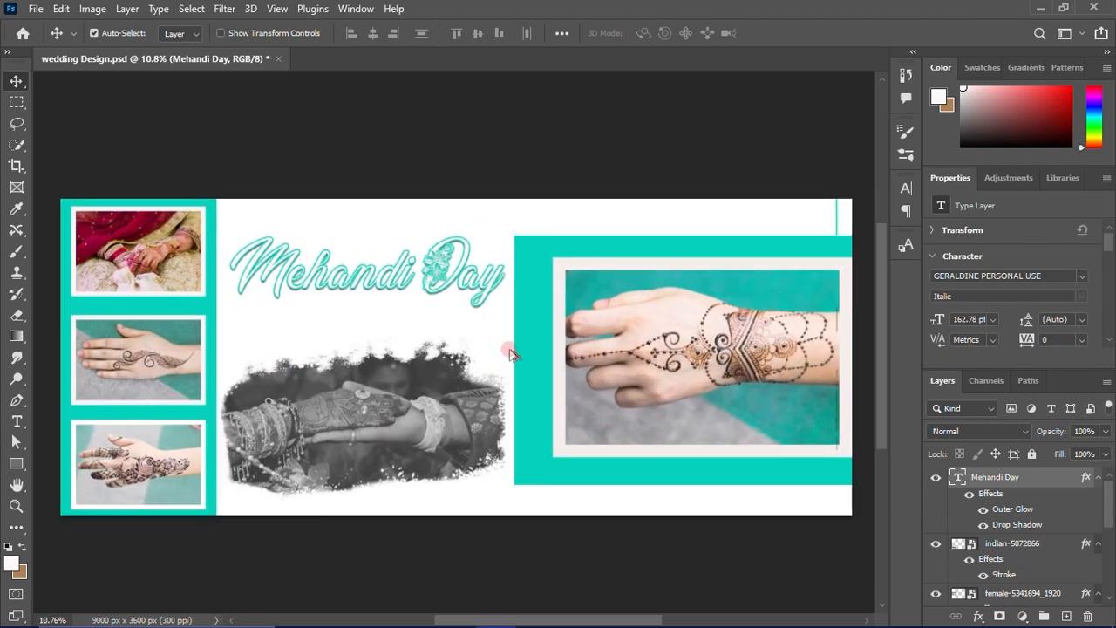
pyautogui.scroll(1, 511, 354)
pyautogui.scroll(-1, 512, 357)
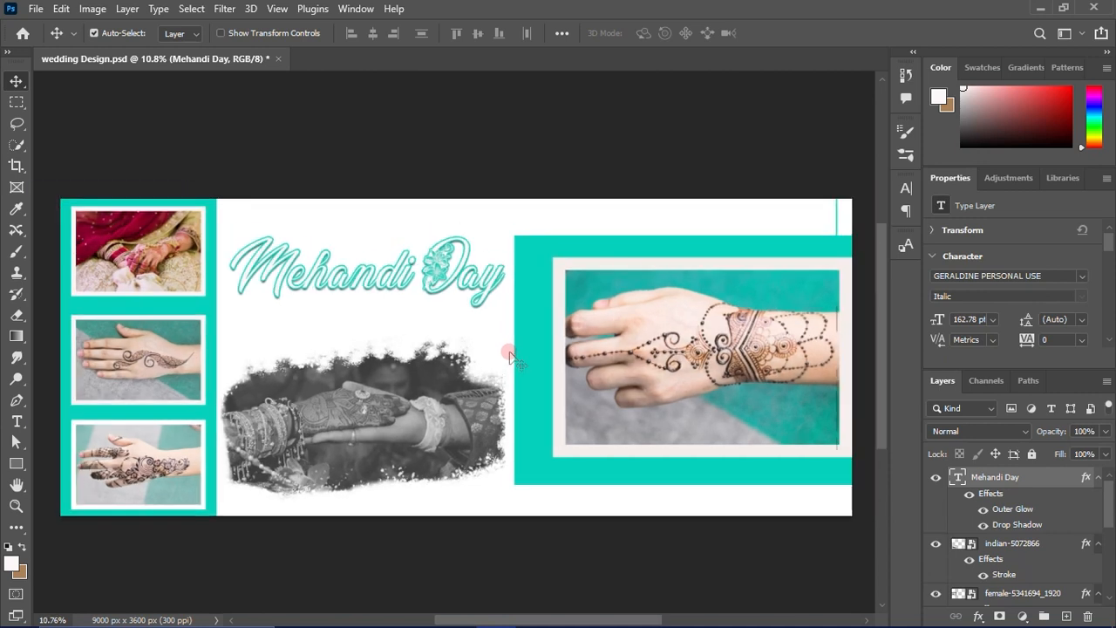